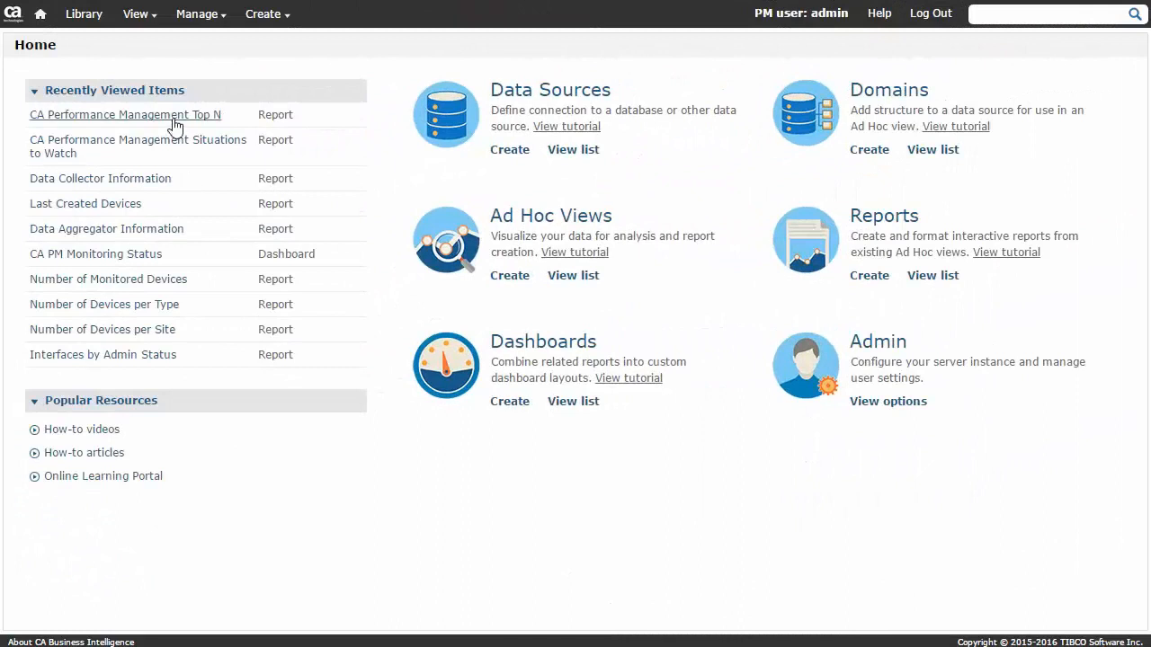
Open the CA Performance Management Top N report and select the All Manageable Devices group.
left_click(174, 117)
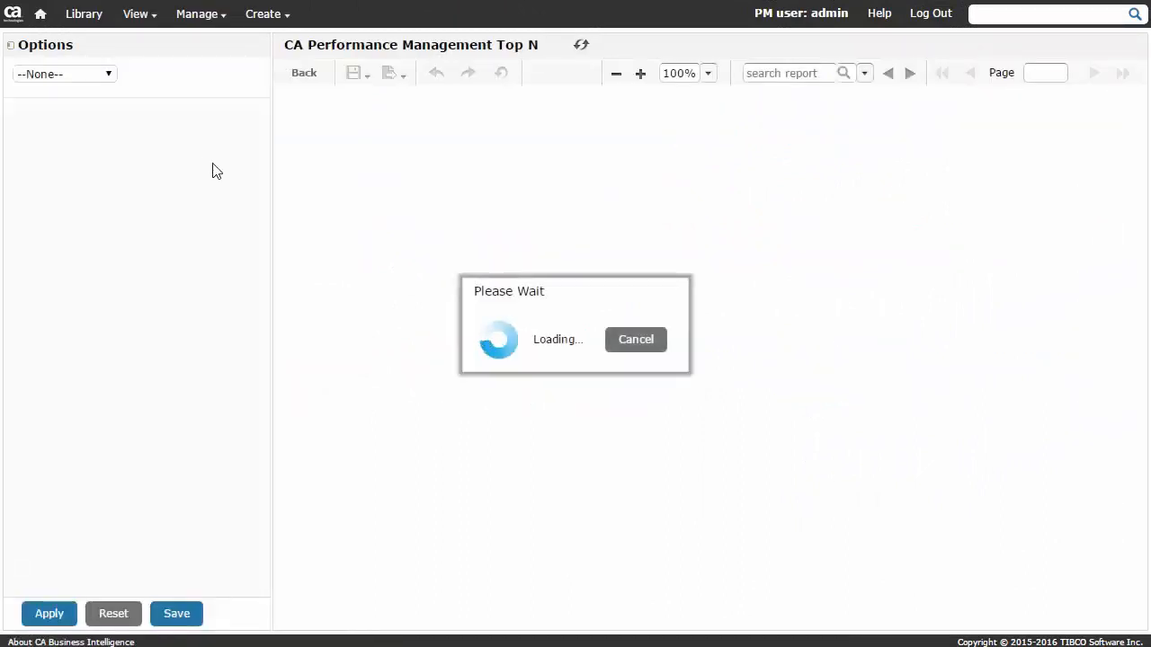
left_click_drag(263, 190, 249, 329)
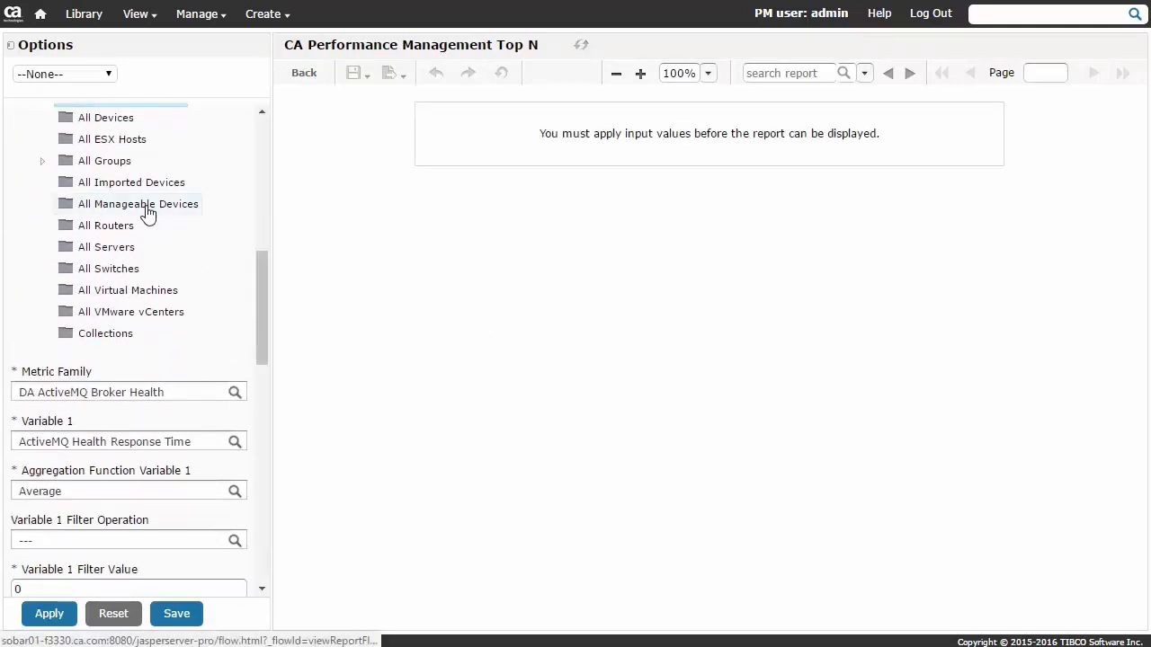
left_click(148, 206)
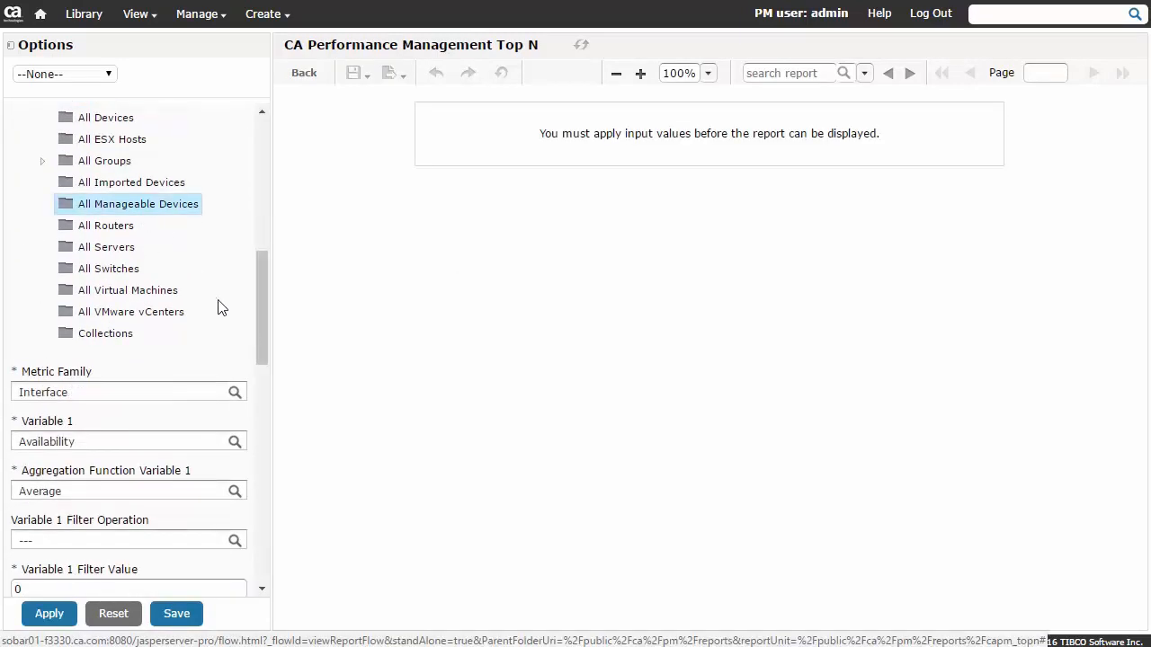
Set Variable 1 of the Top N report to the Percent Errors In metric.
left_click_drag(261, 308, 267, 366)
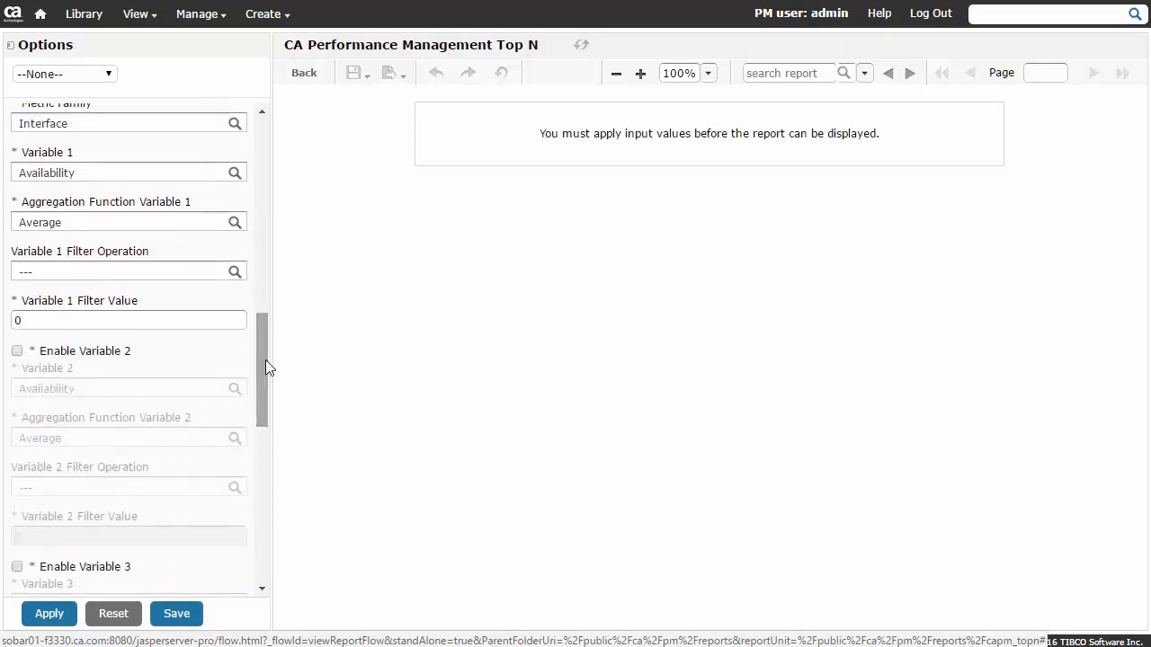
left_click(236, 175)
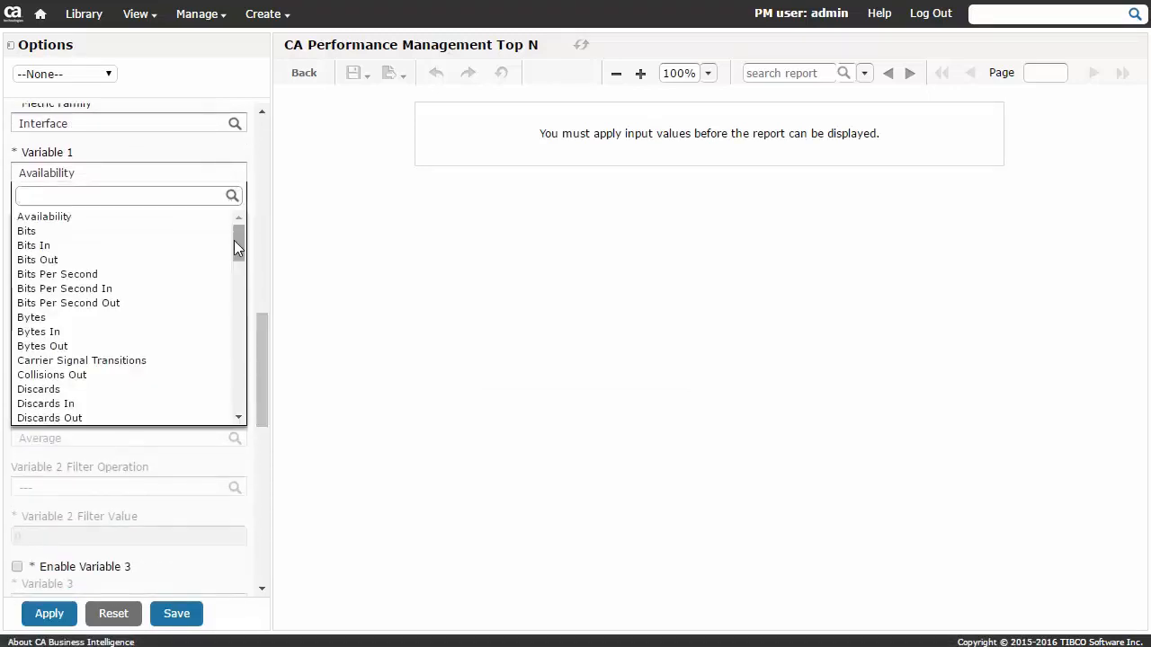
left_click_drag(237, 244, 238, 364)
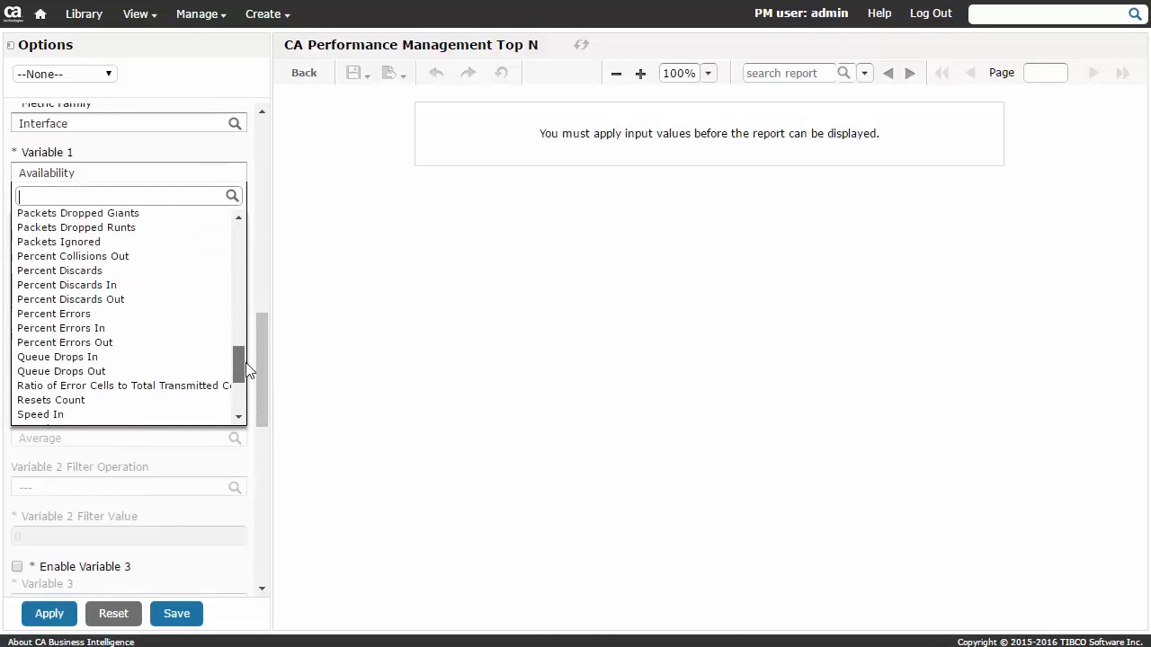
left_click(82, 329)
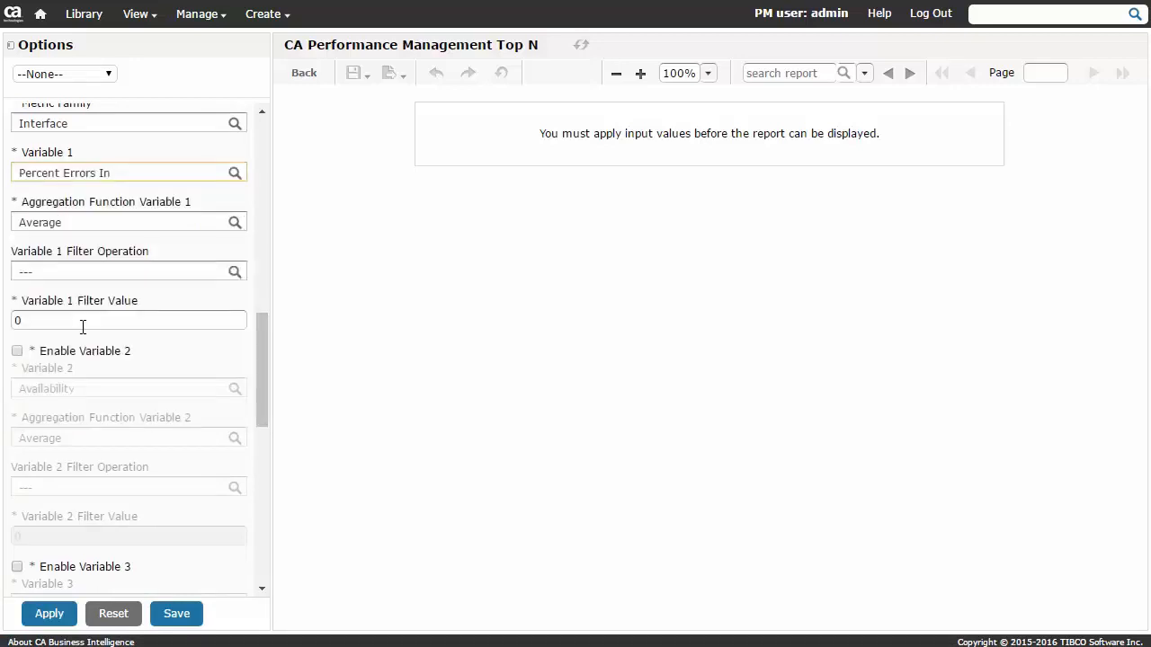
Filter Variable 1 to values >= 20 and apply the options to run the report.
left_click(234, 273)
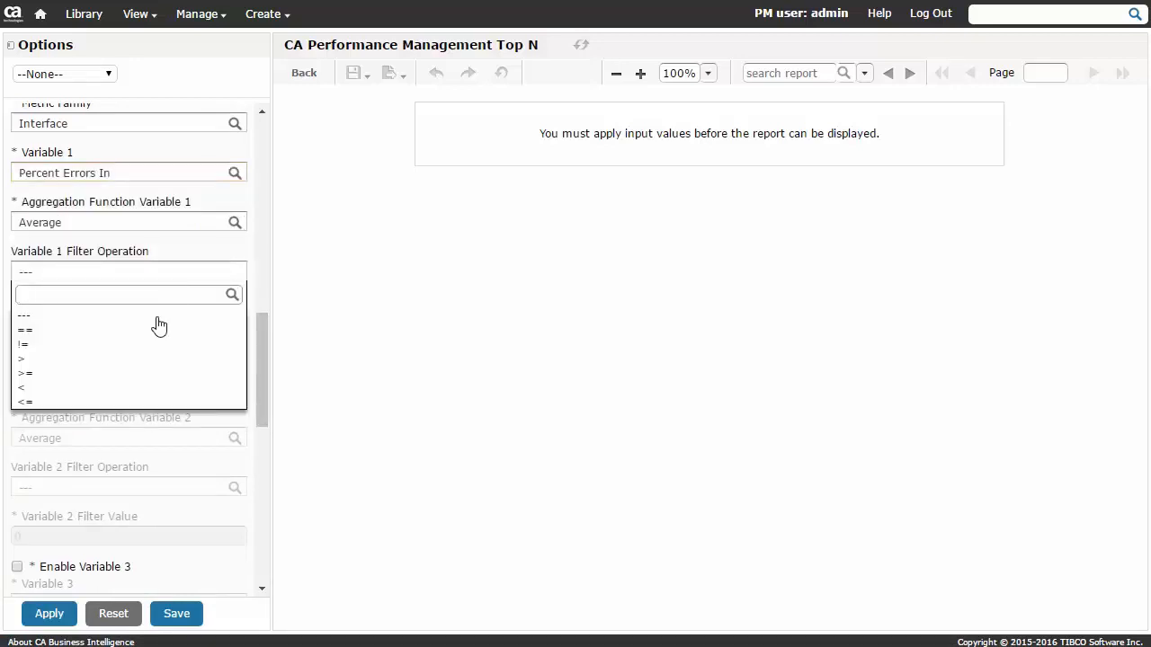
left_click(90, 376)
left_click(16, 321)
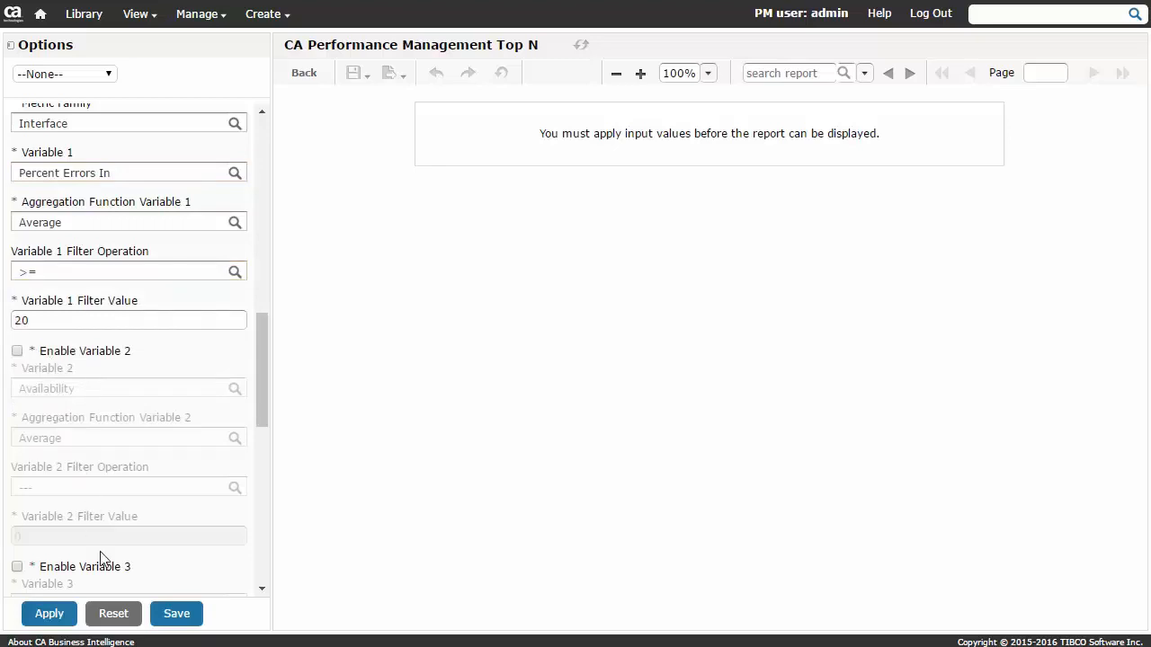
left_click(49, 616)
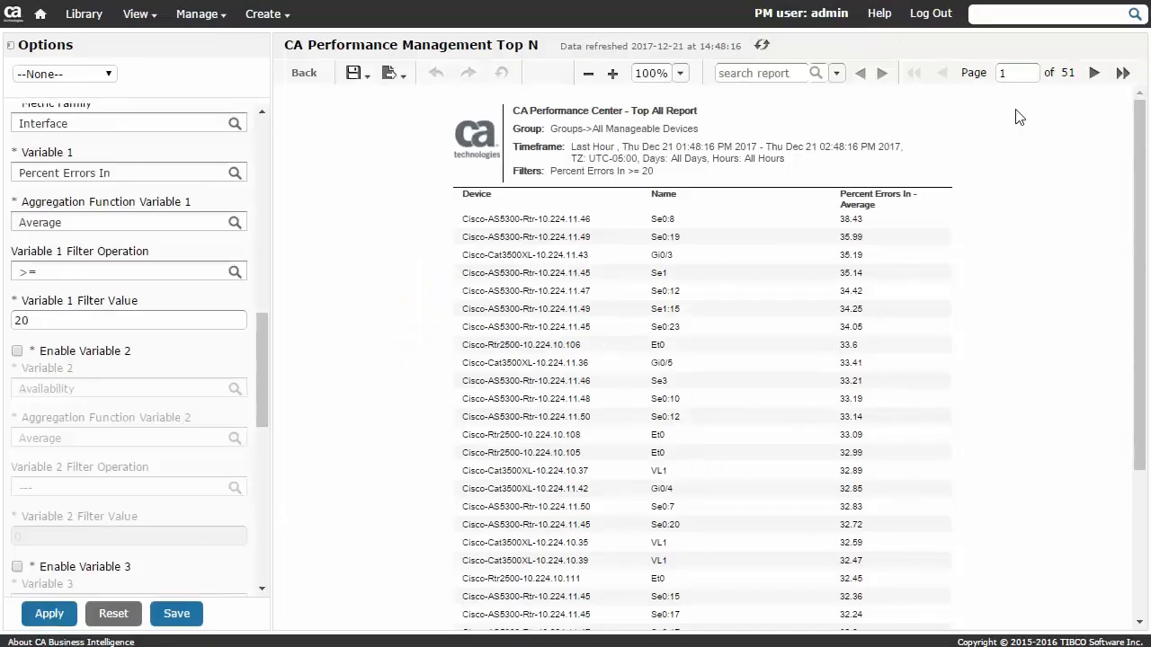
Look through the report's second and last pages, then return to the first page.
left_click(1094, 74)
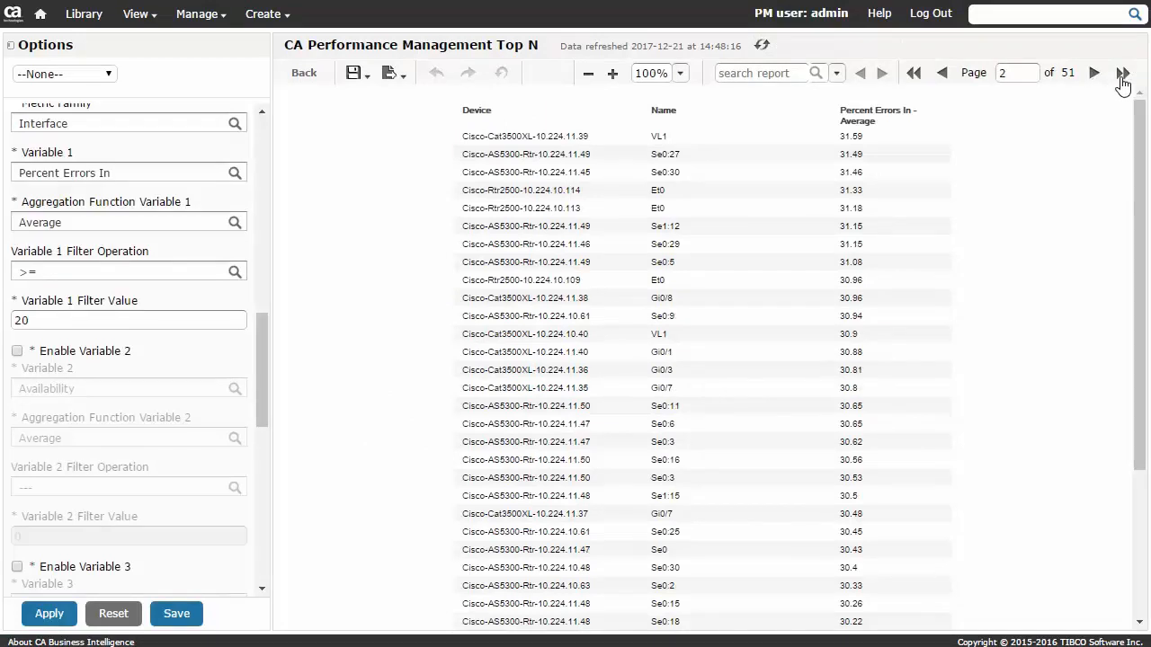
left_click(1122, 74)
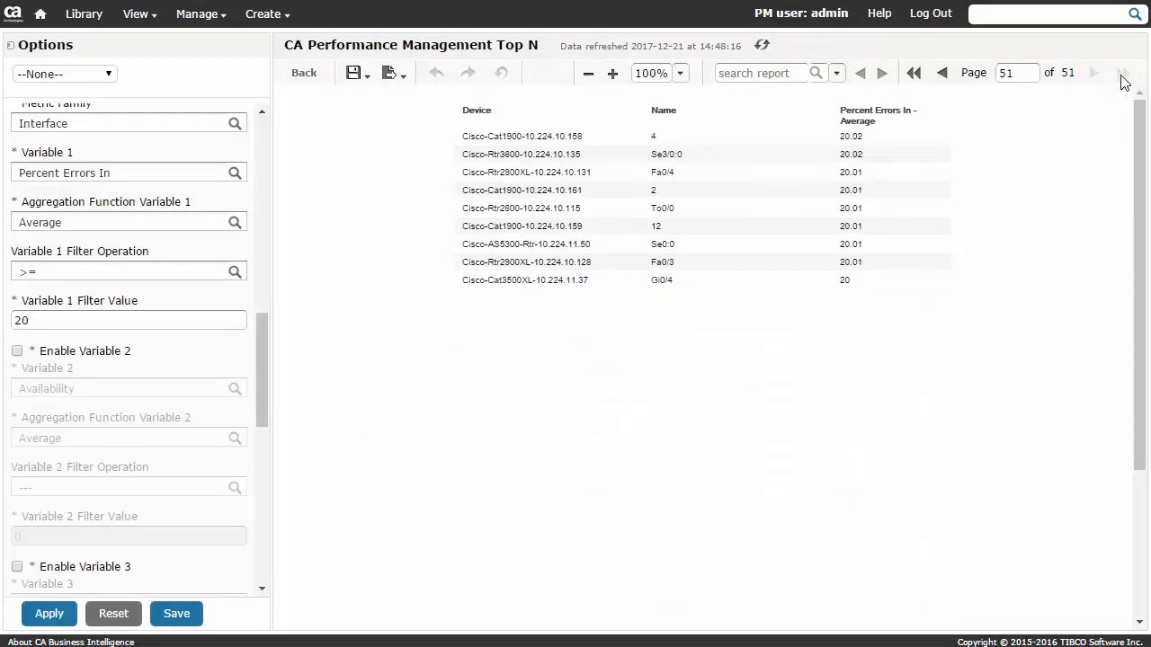
left_click(913, 74)
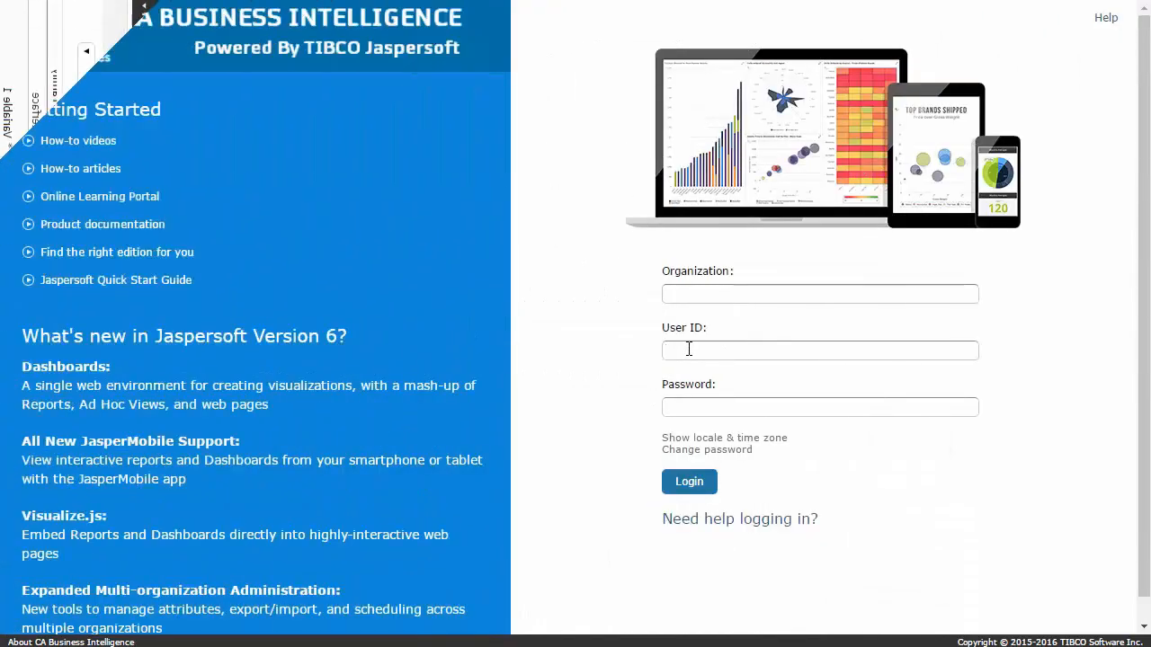
Log in to CA Business Intelligence with the administrator's user ID and password.
left_click(689, 350)
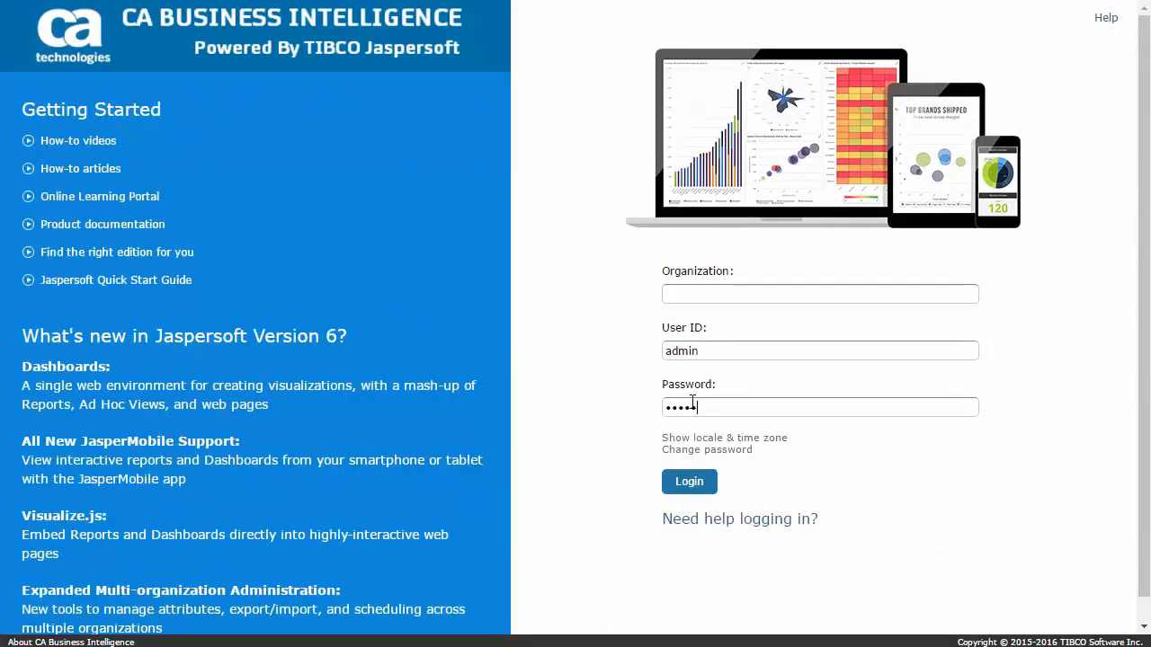
left_click(688, 481)
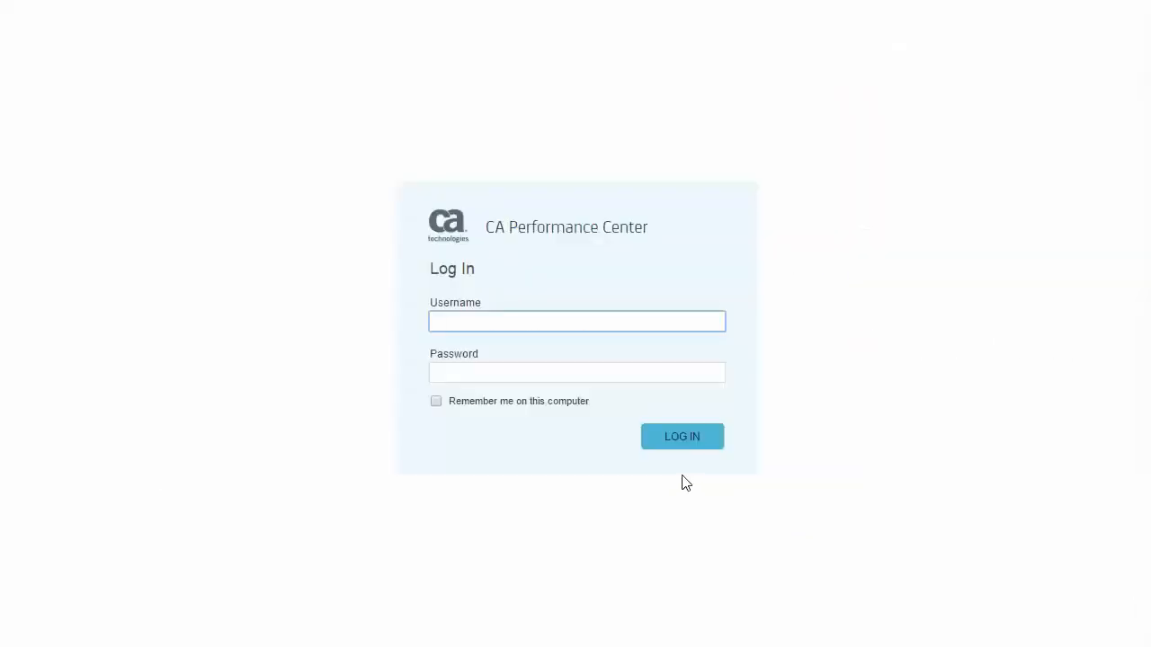
Switch to CA Performance Center and log in with the administrator's username and password.
type("admin")
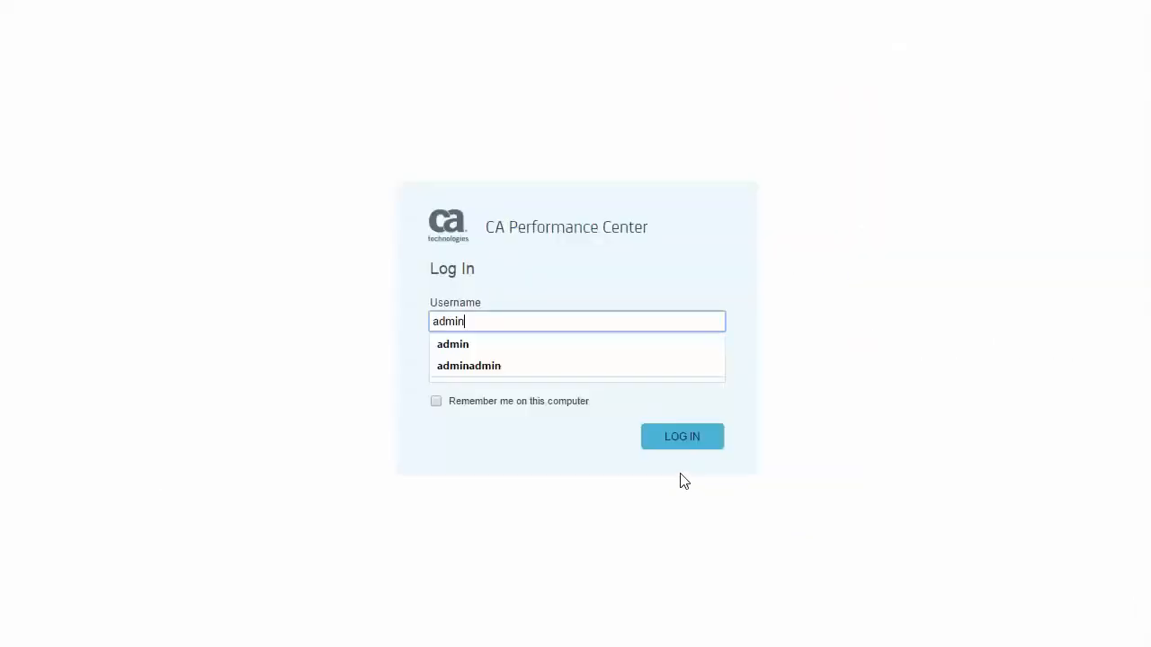
left_click(470, 347)
left_click(473, 378)
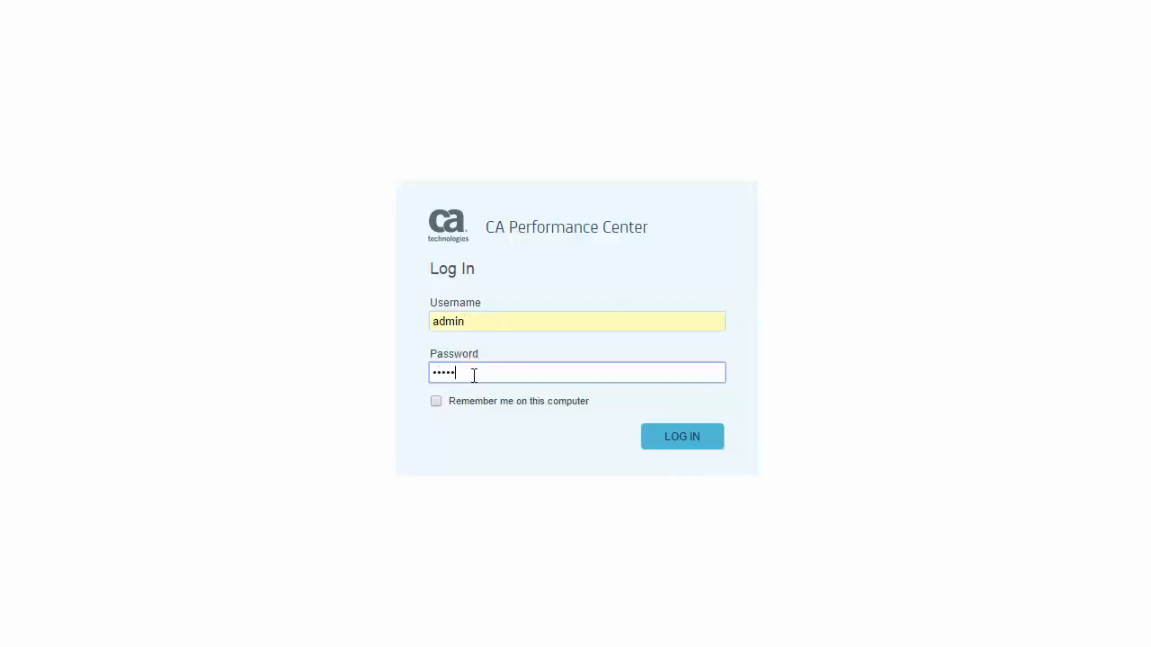
type("admin")
left_click(679, 437)
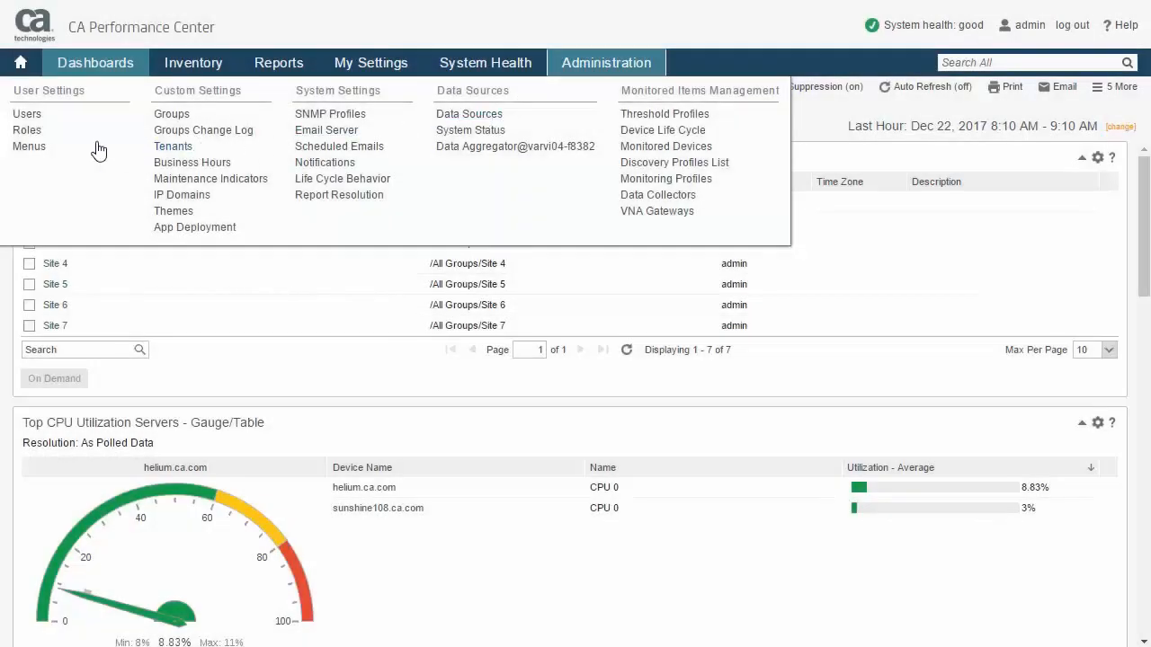
Open user management and start a new user account with the name "New User".
left_click(26, 117)
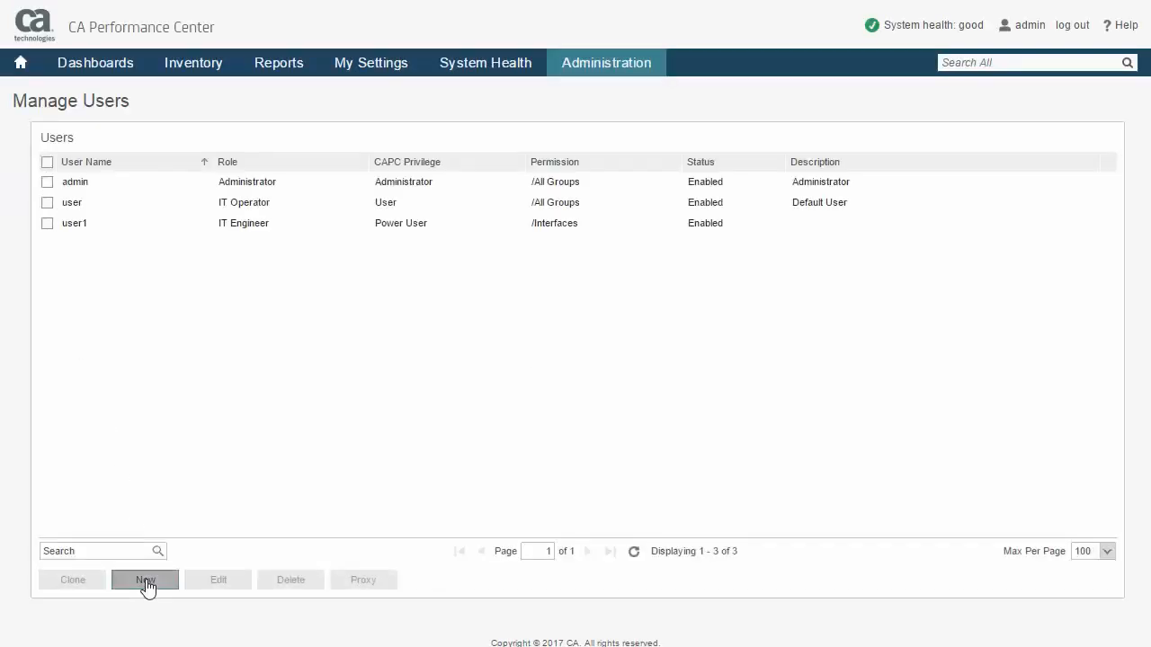
left_click(145, 580)
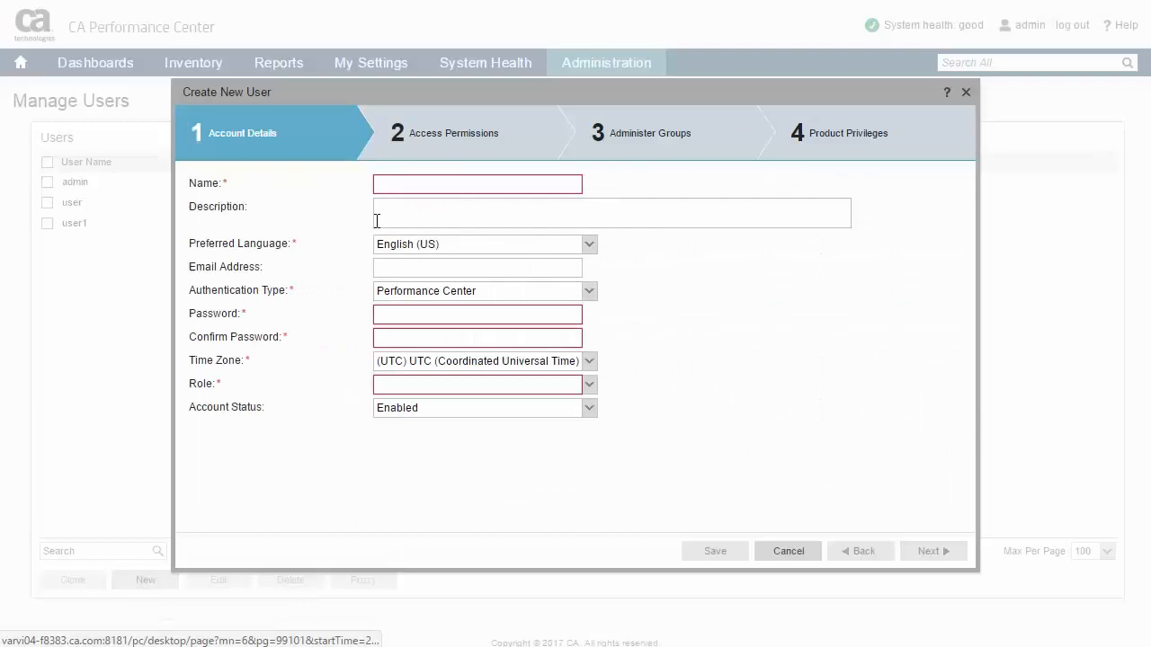
left_click(406, 186)
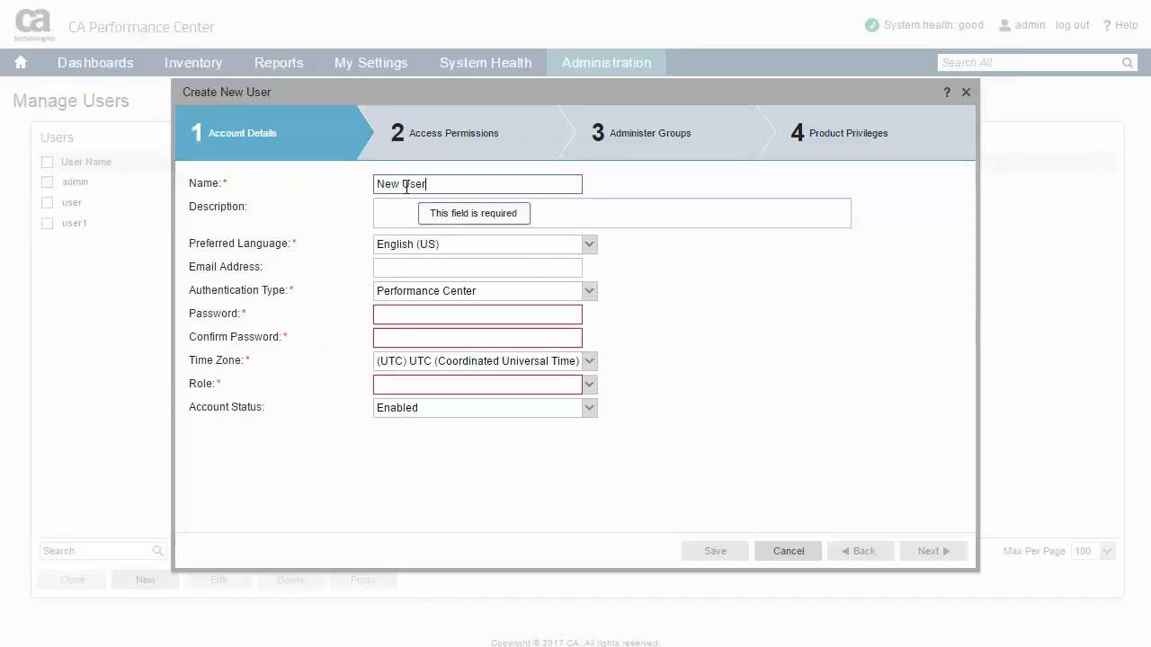
type("New User")
left_click(396, 208)
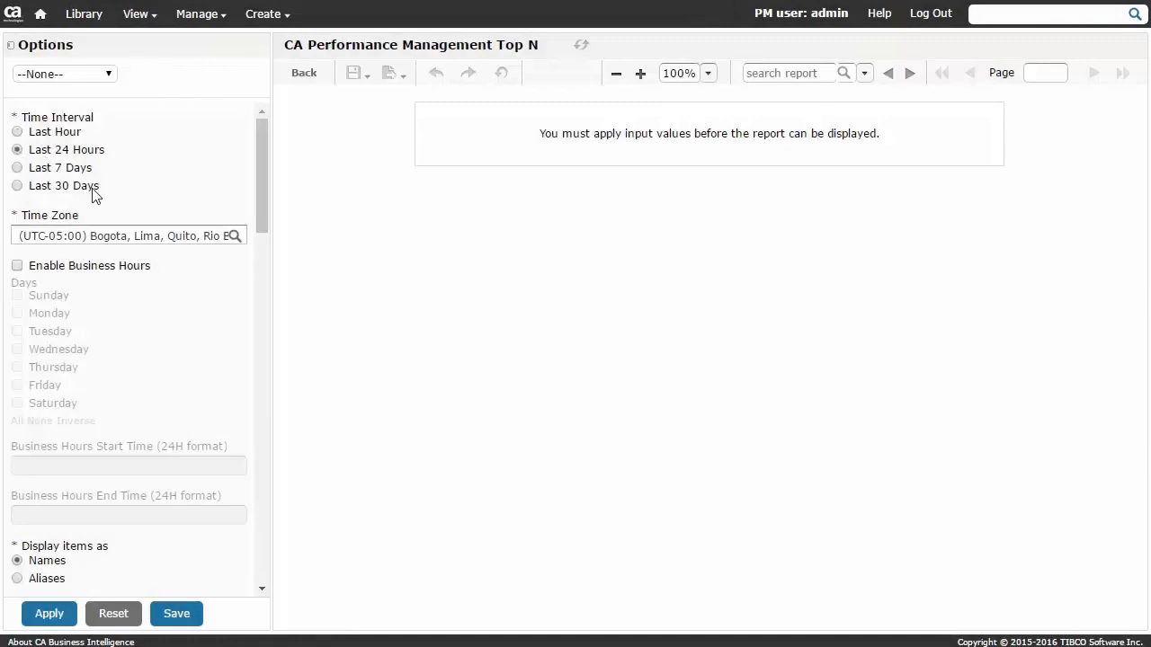
In the CA Business Intelligence Top N report, select the All Manageable Devices group and open the Variable 1 metric choices.
left_click_drag(261, 213, 272, 327)
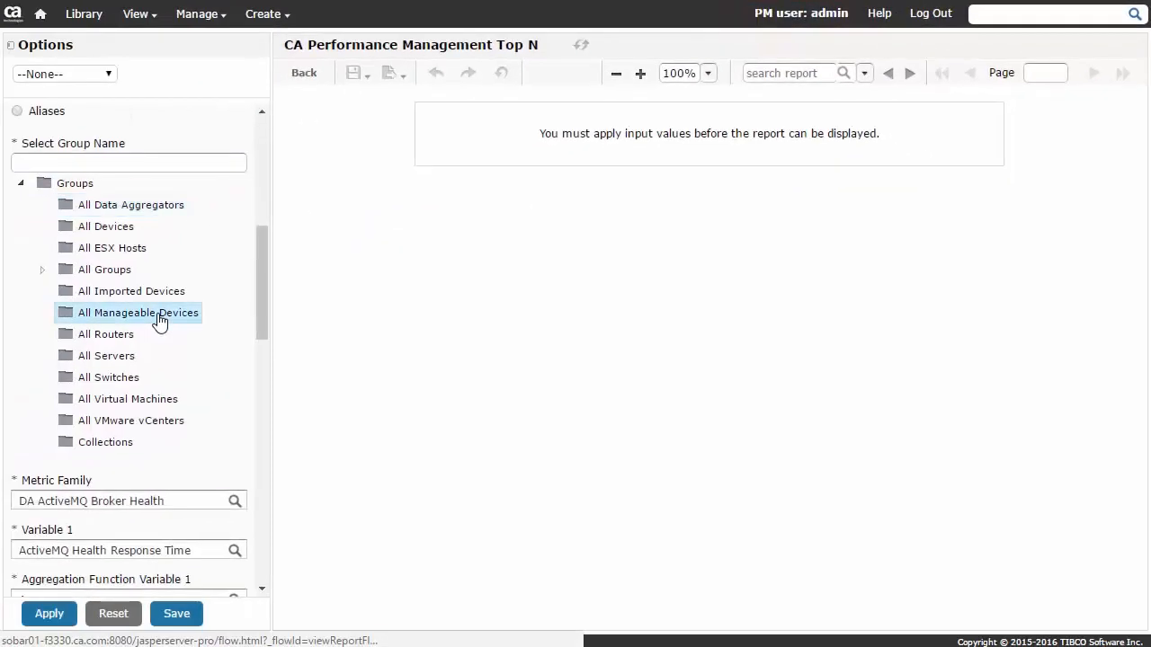
left_click(160, 321)
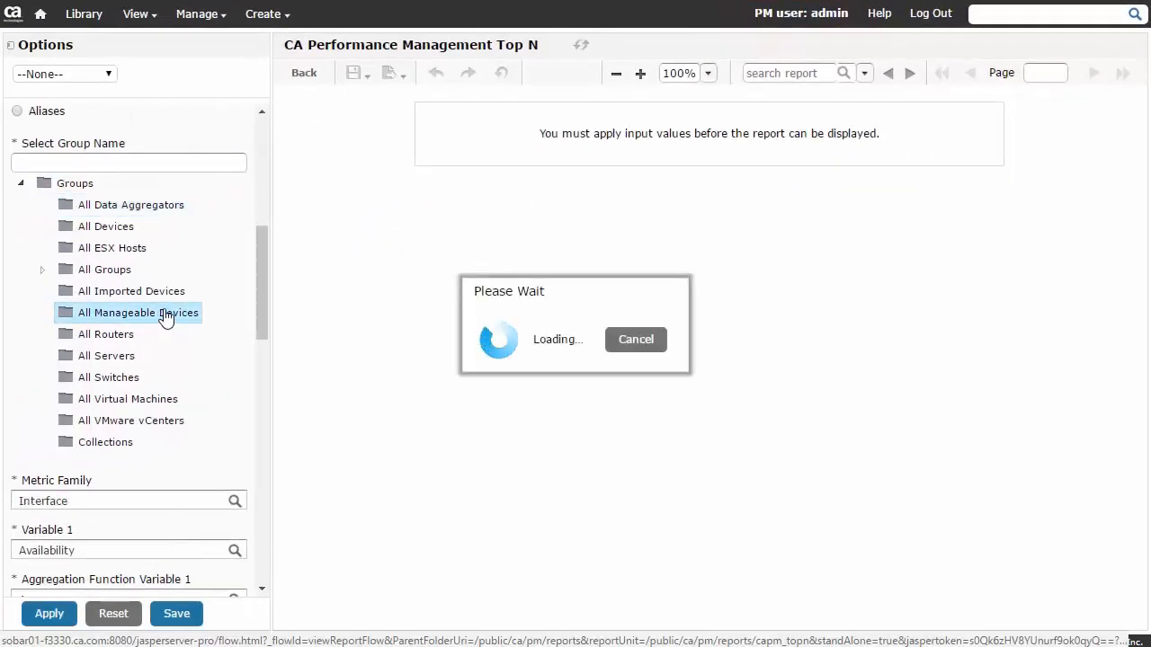
left_click_drag(260, 298, 269, 354)
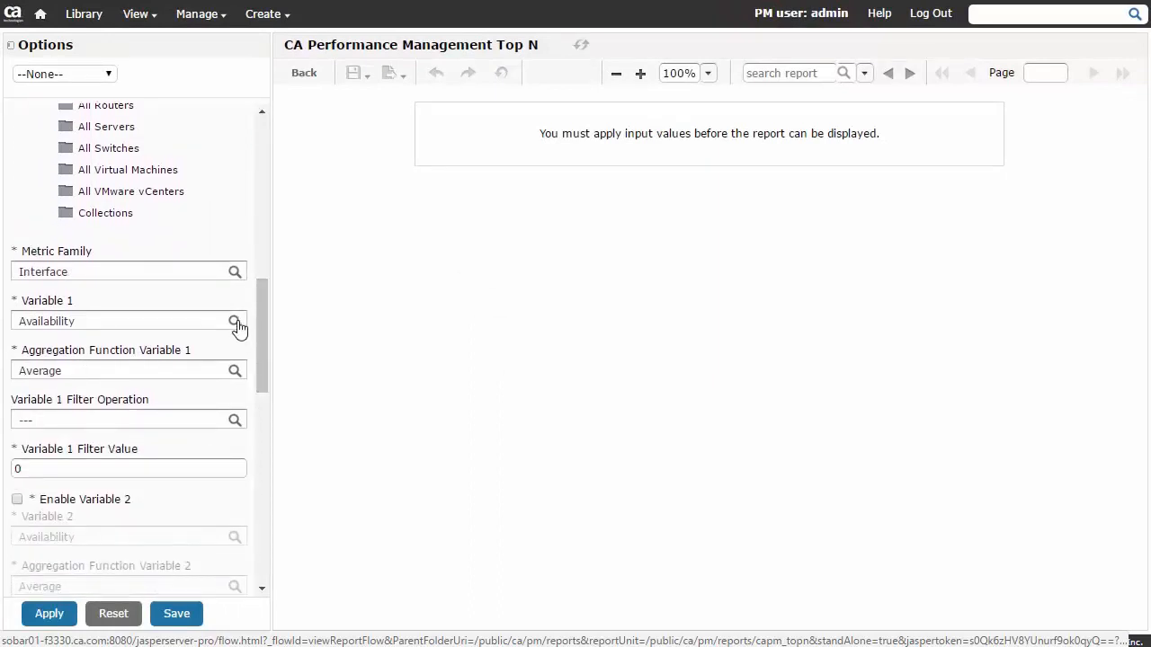
left_click(235, 322)
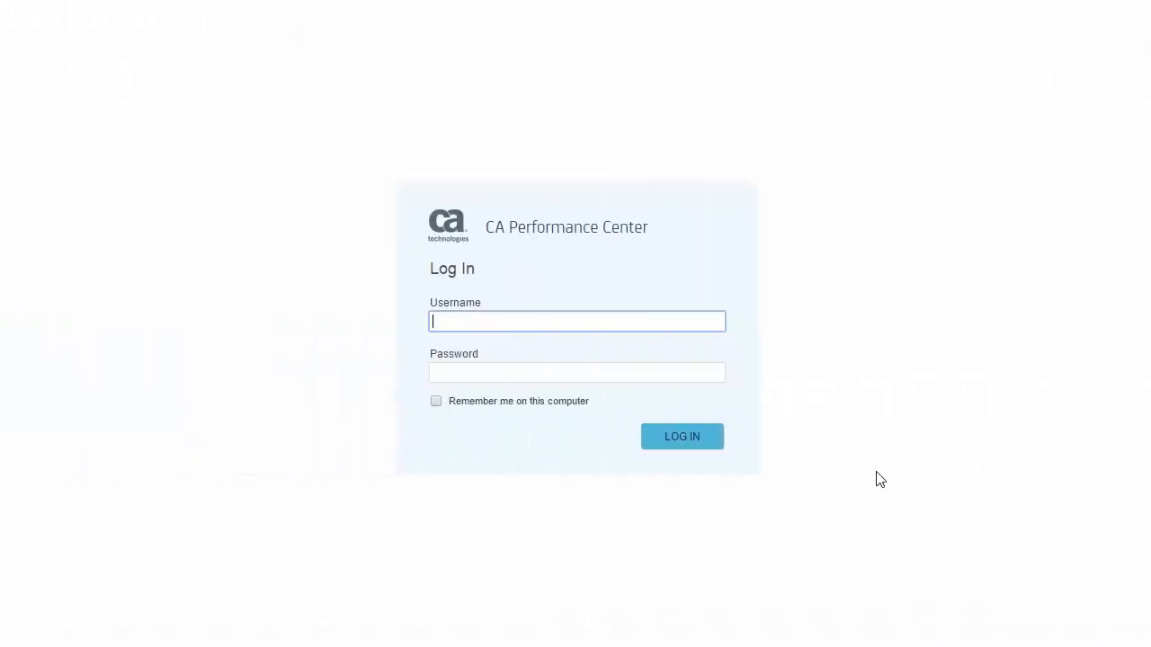
Log in to CA Performance Center with the administrator's username and password, choosing to be remembered on this computer.
type("admin")
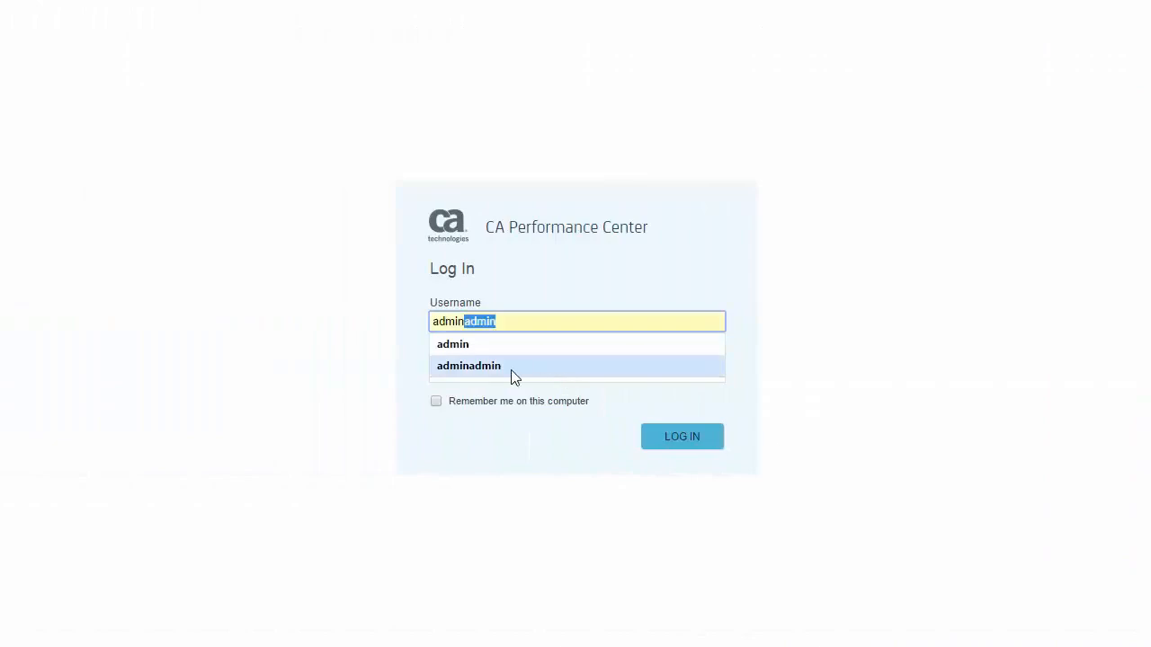
left_click(465, 345)
left_click(463, 372)
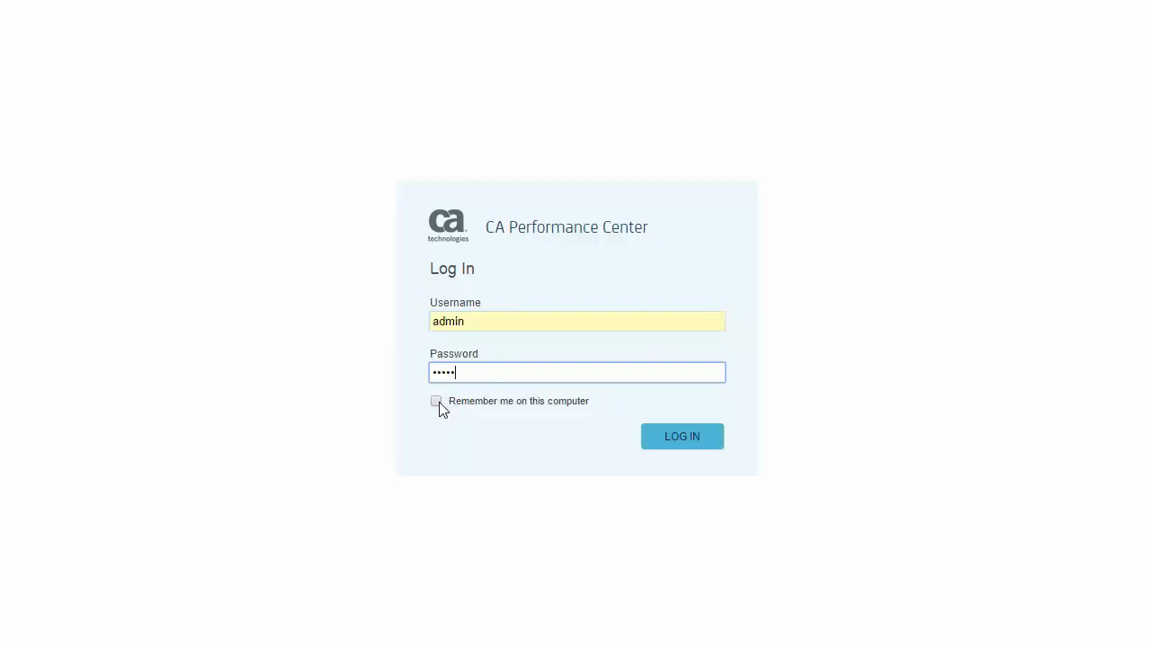
left_click(440, 405)
left_click(683, 440)
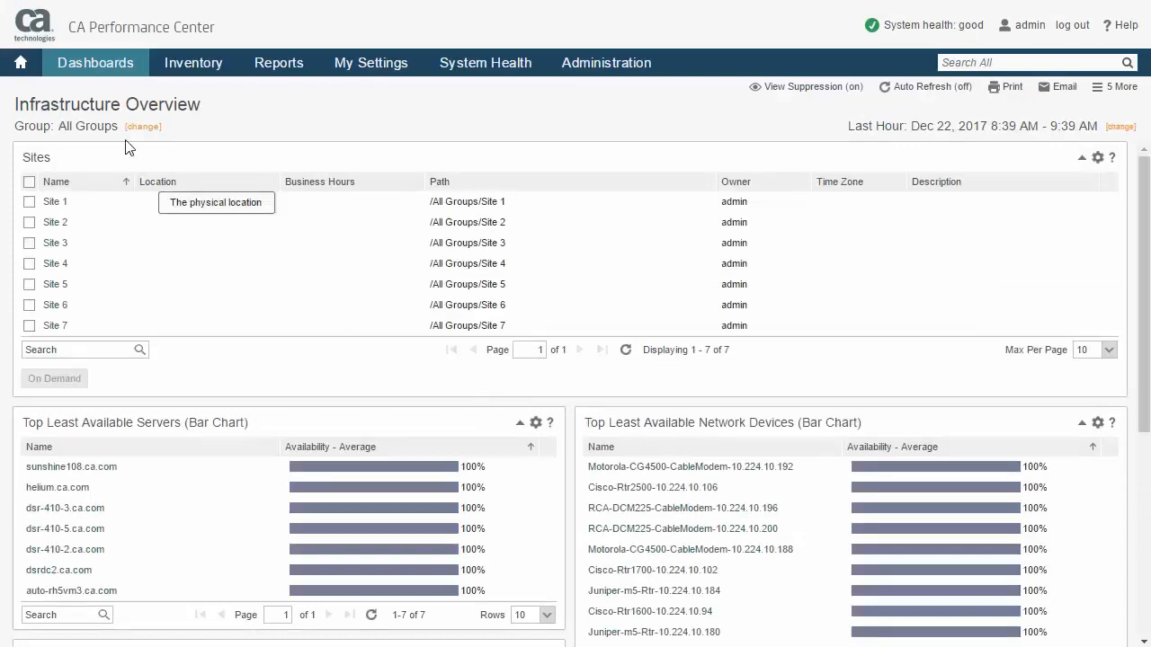
left_click(103, 70)
left_click(177, 72)
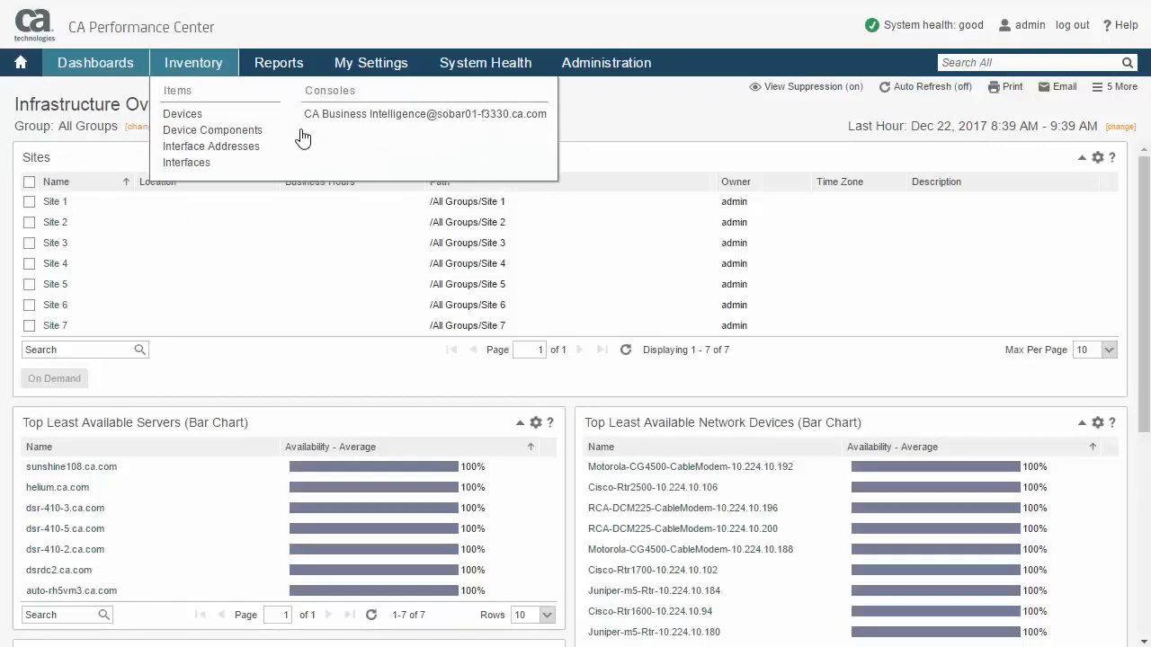
left_click(385, 120)
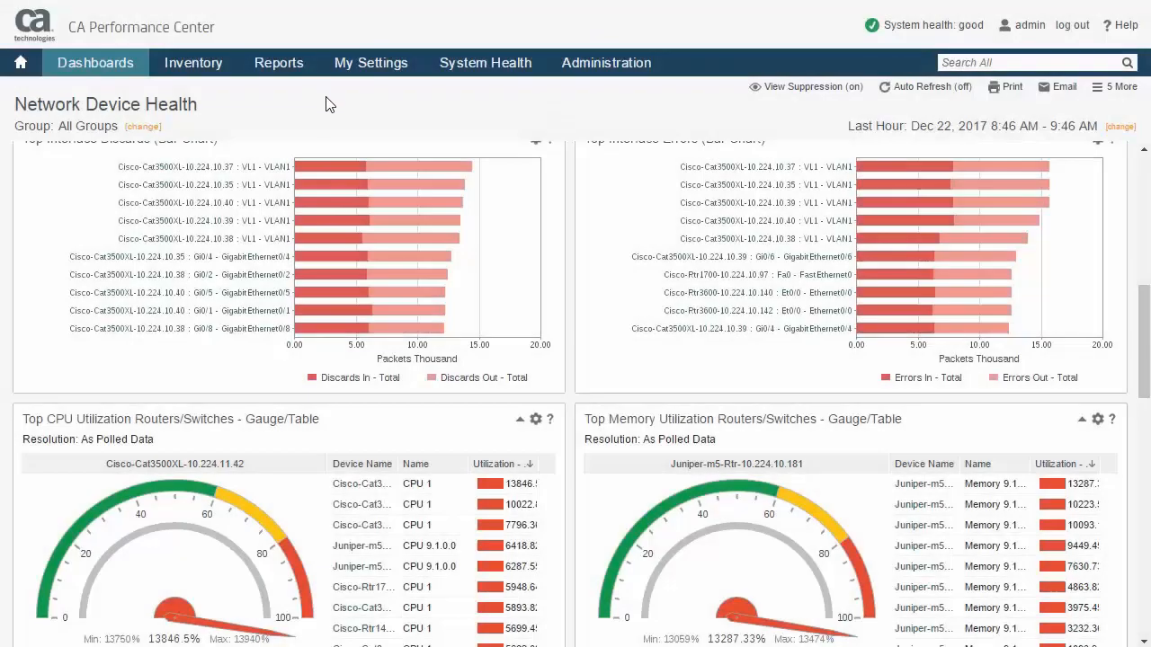
Open the list of CA Business Intelligence reports that can be run from Performance Center.
mouse_move(290, 72)
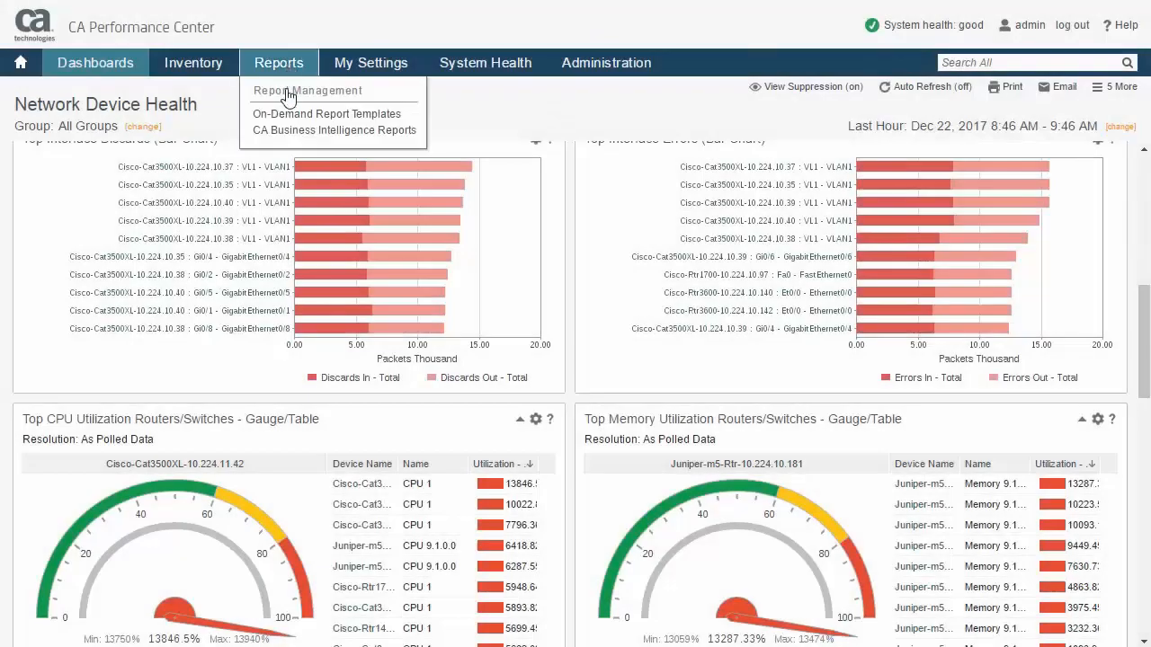
left_click(297, 133)
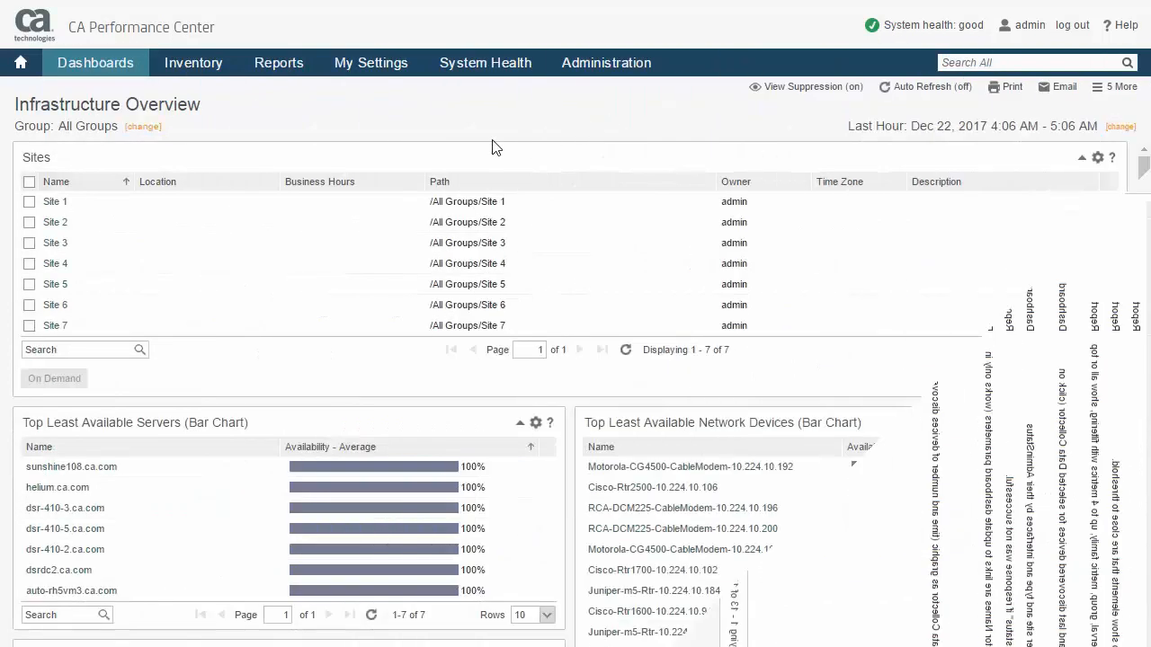
mouse_move(277, 72)
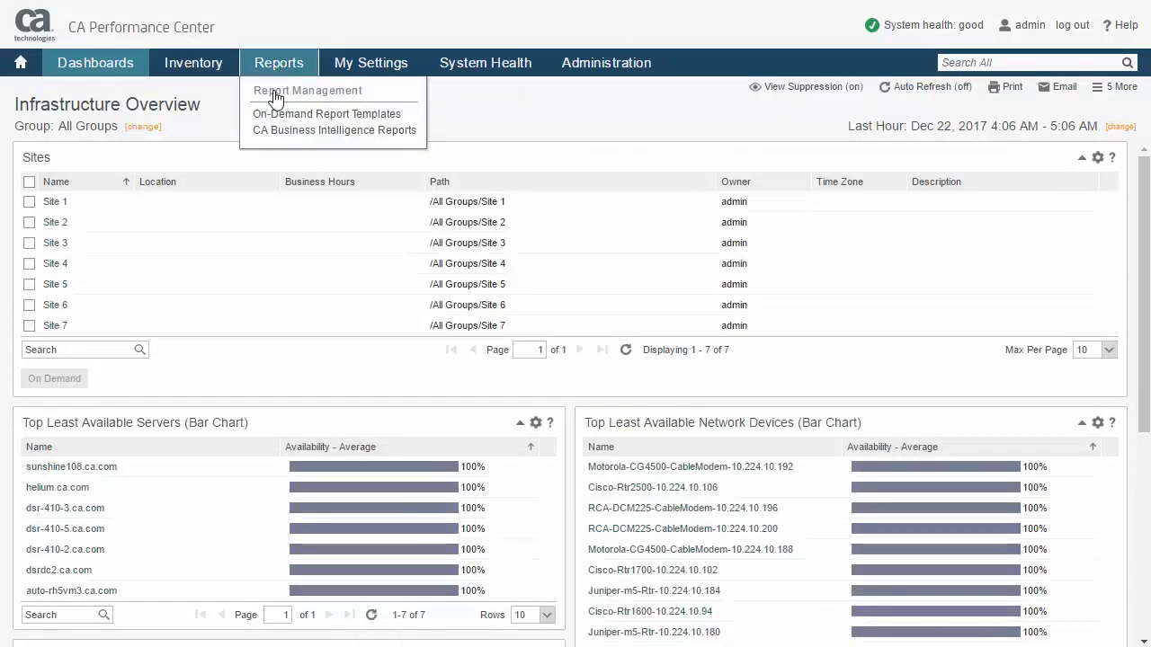
left_click(295, 135)
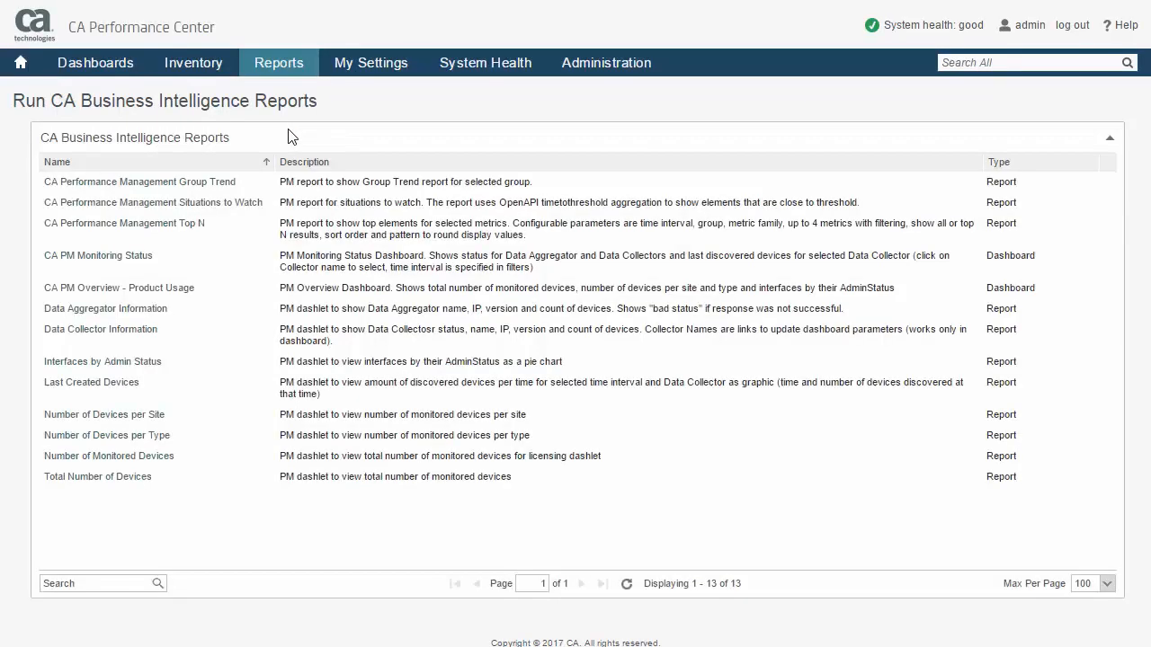
Open the CA Performance Management Situations to Watch report and set its period to Last 7 Days and time zone to (UTC-08:00) Pacific Time.
left_click(201, 208)
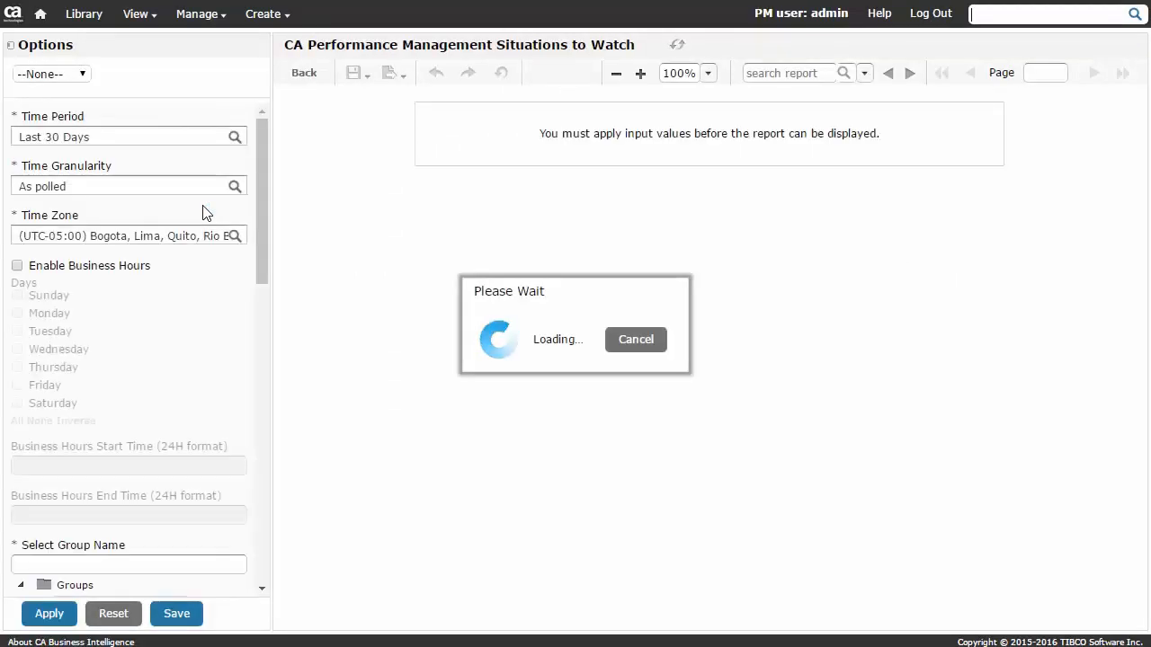
left_click(238, 142)
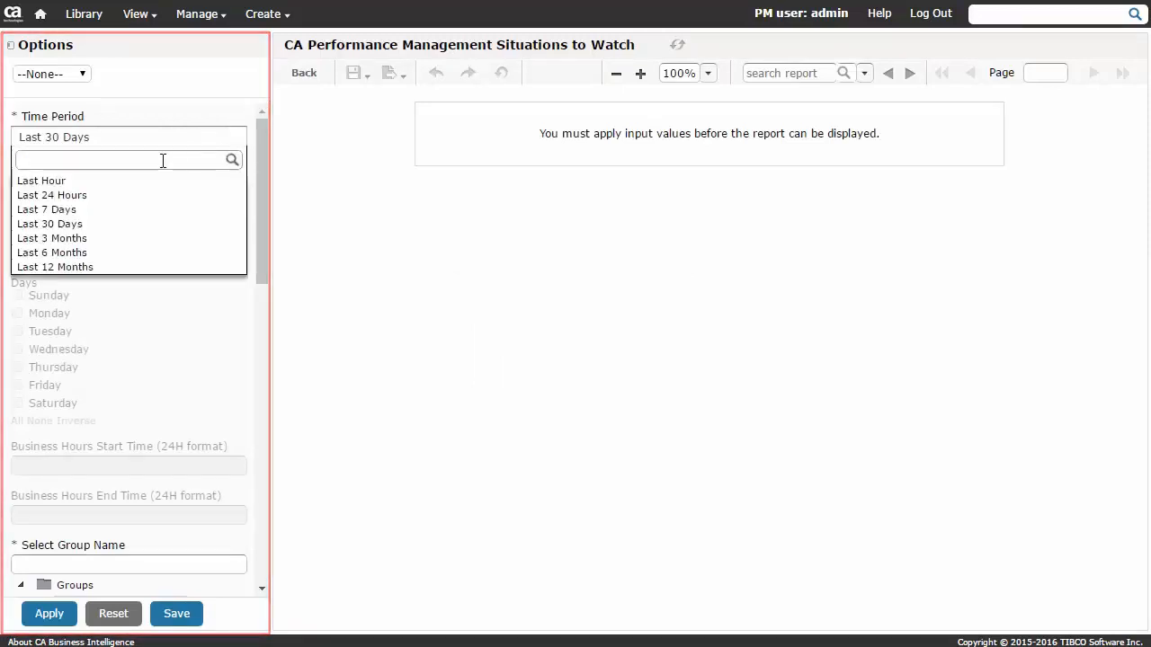
left_click(70, 210)
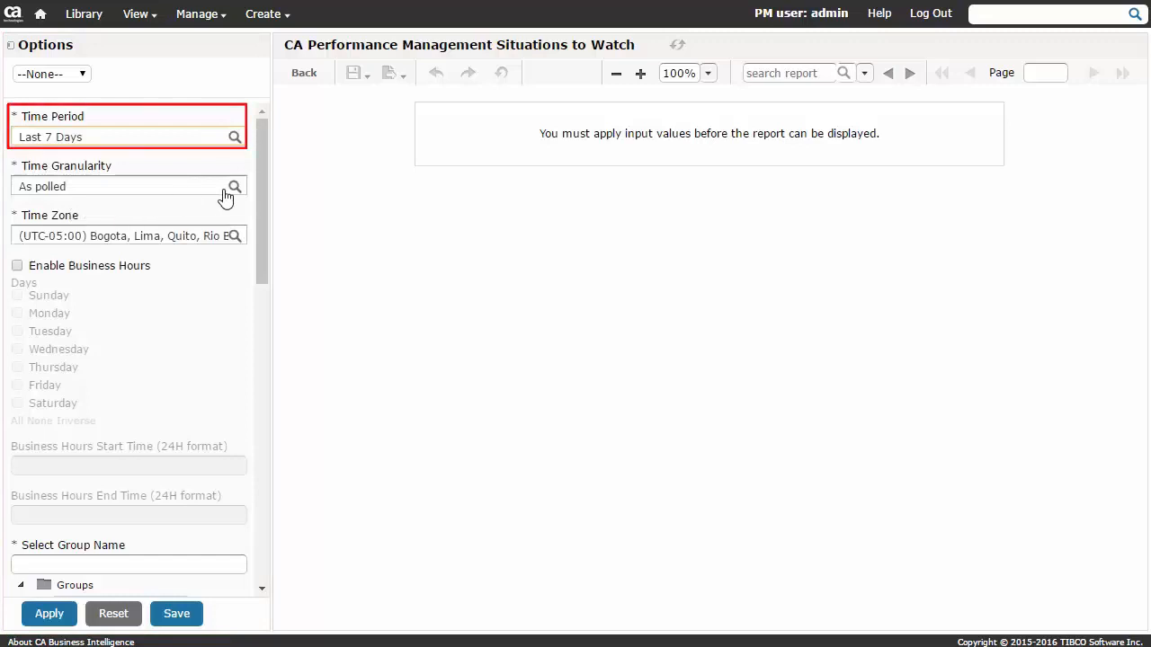
left_click(234, 240)
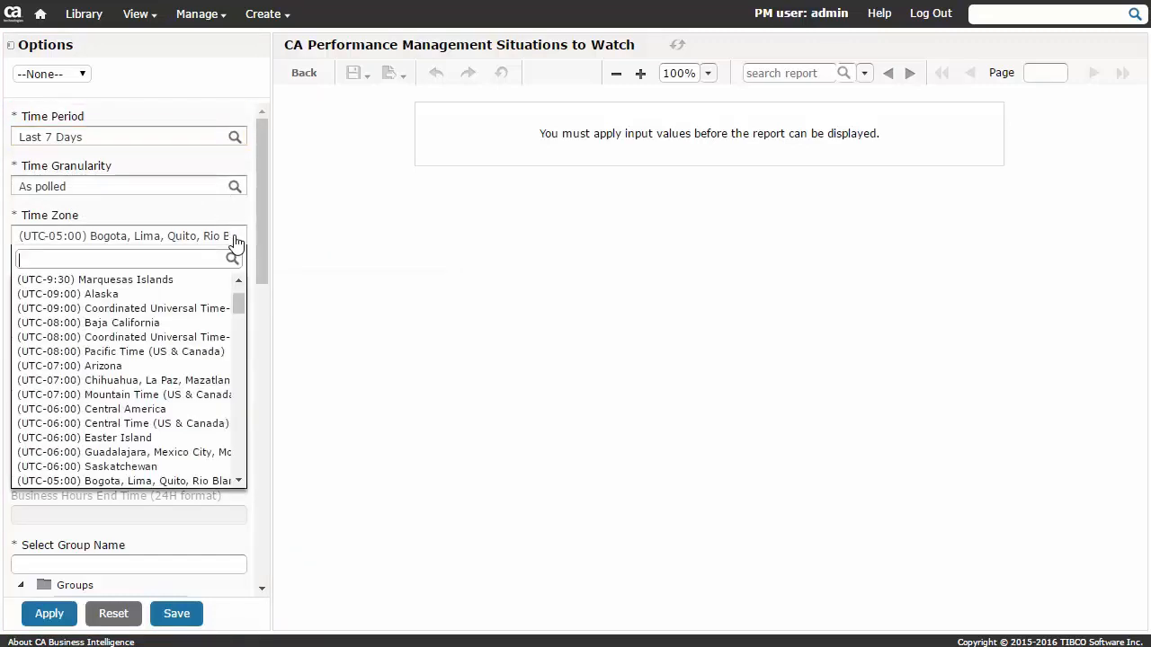
left_click(144, 351)
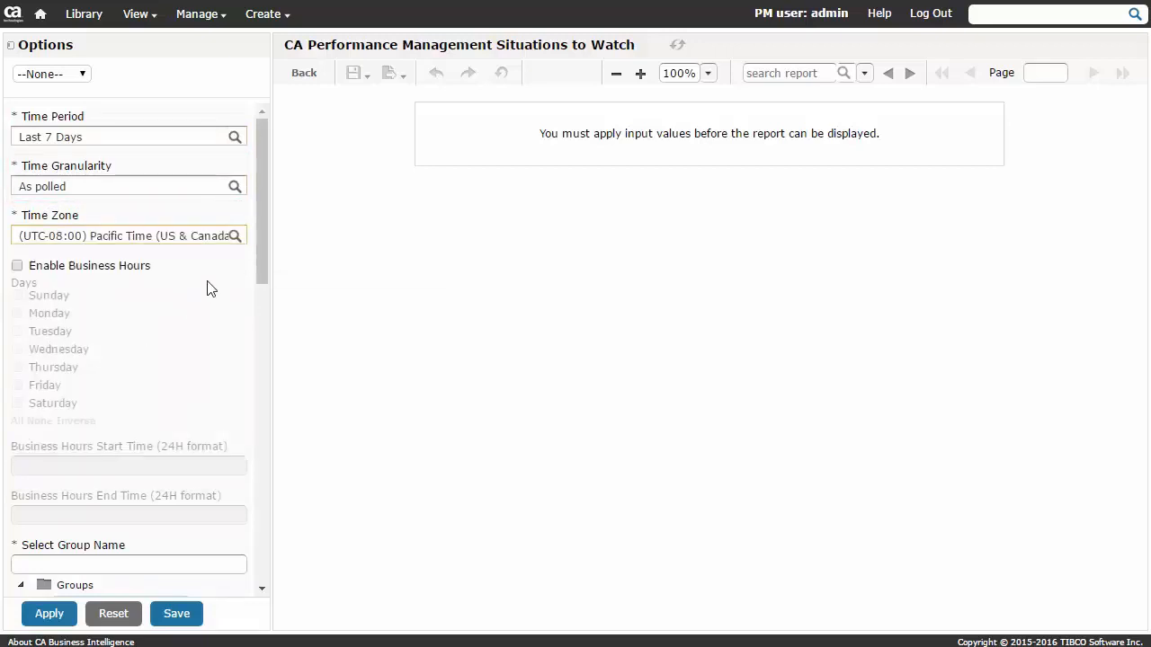
Select the All Manageable Devices group and choose Percent Discards as the metric from the Interface metric family.
left_click_drag(260, 258, 288, 369)
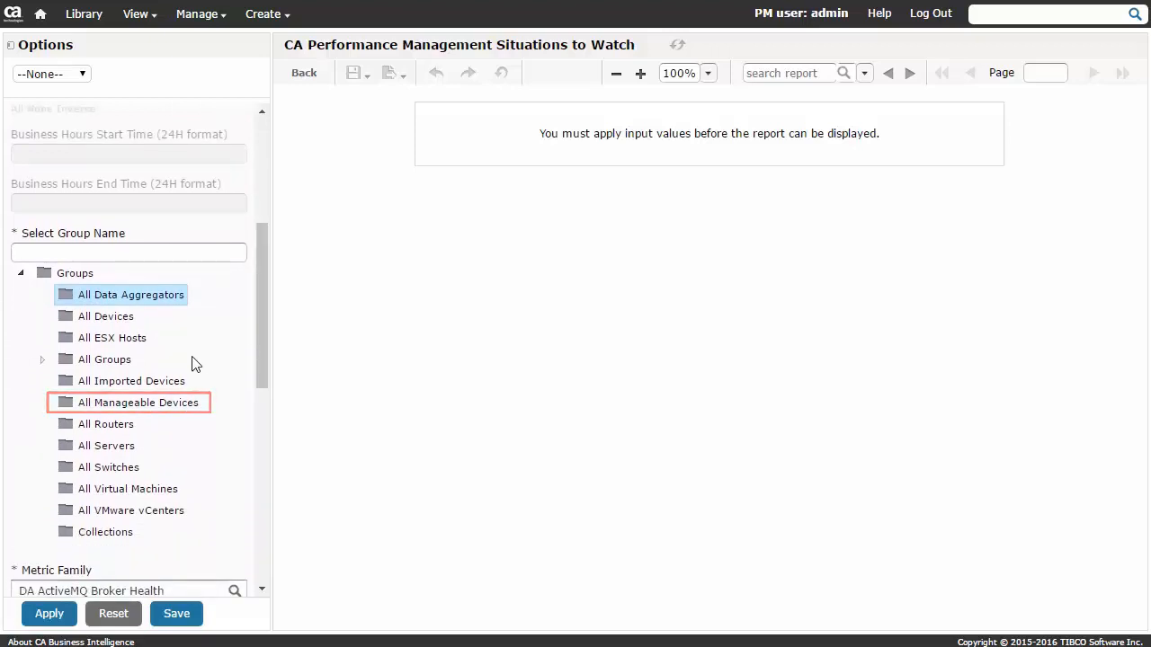
left_click(144, 405)
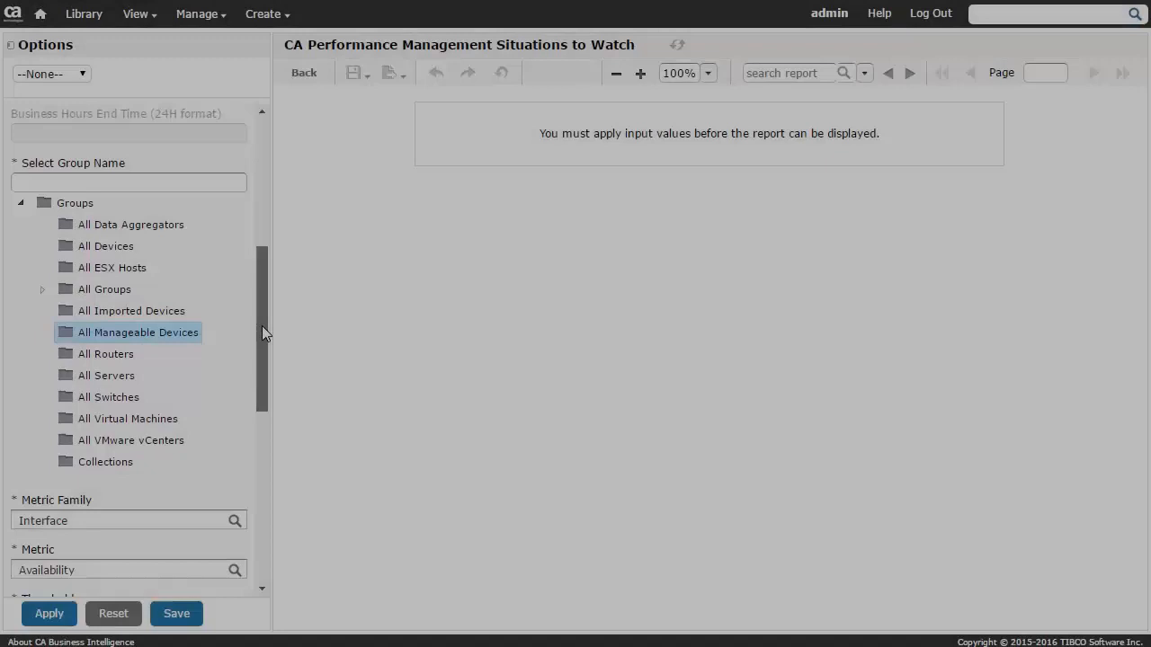
left_click_drag(262, 325, 286, 461)
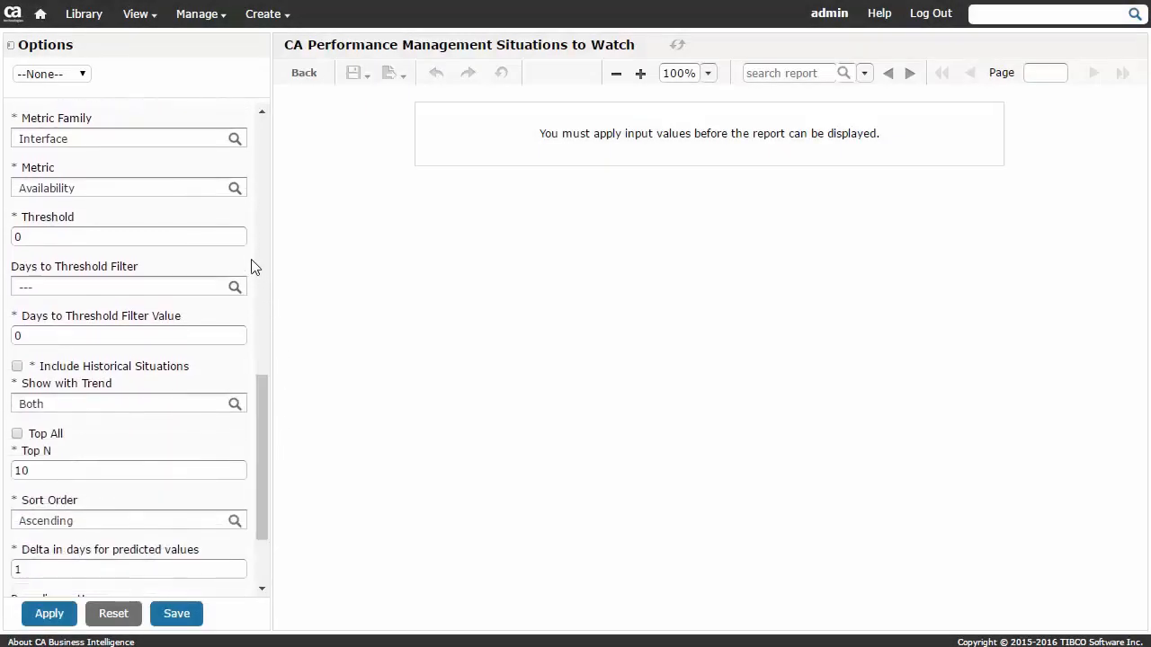
left_click(234, 193)
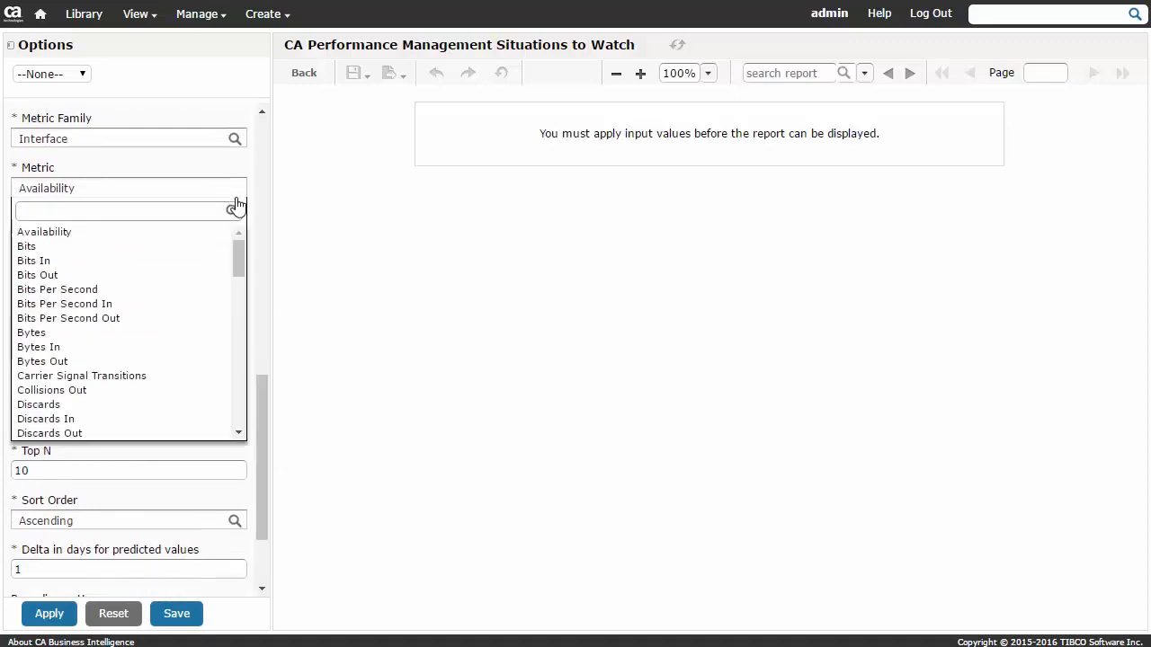
left_click_drag(239, 254, 254, 377)
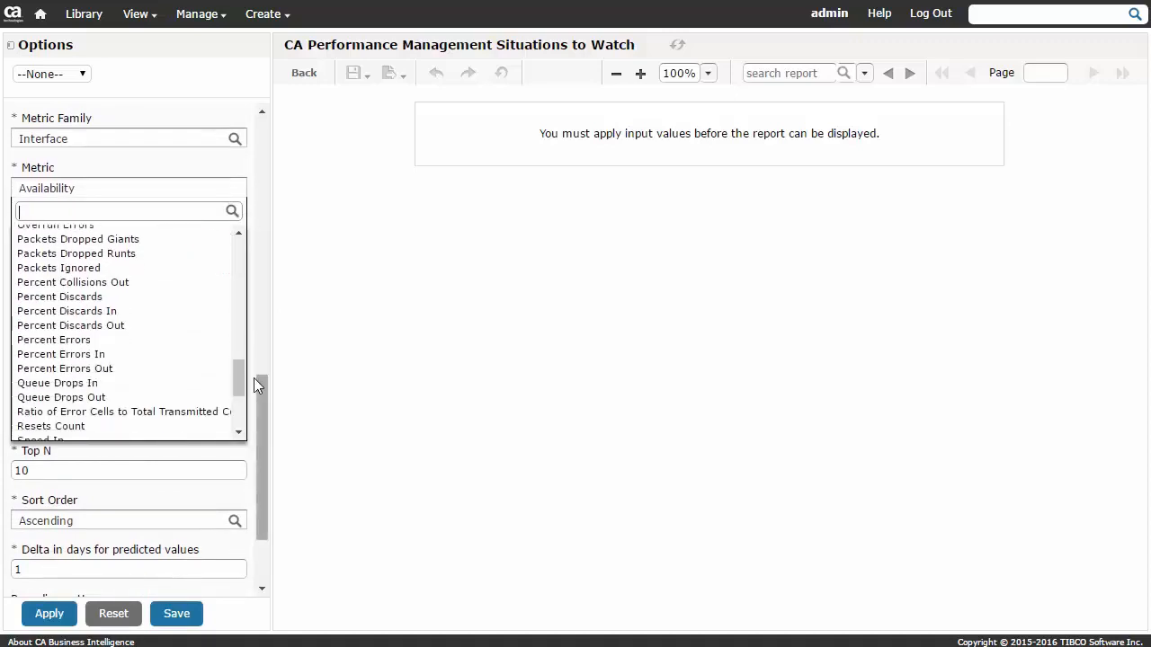
left_click(81, 297)
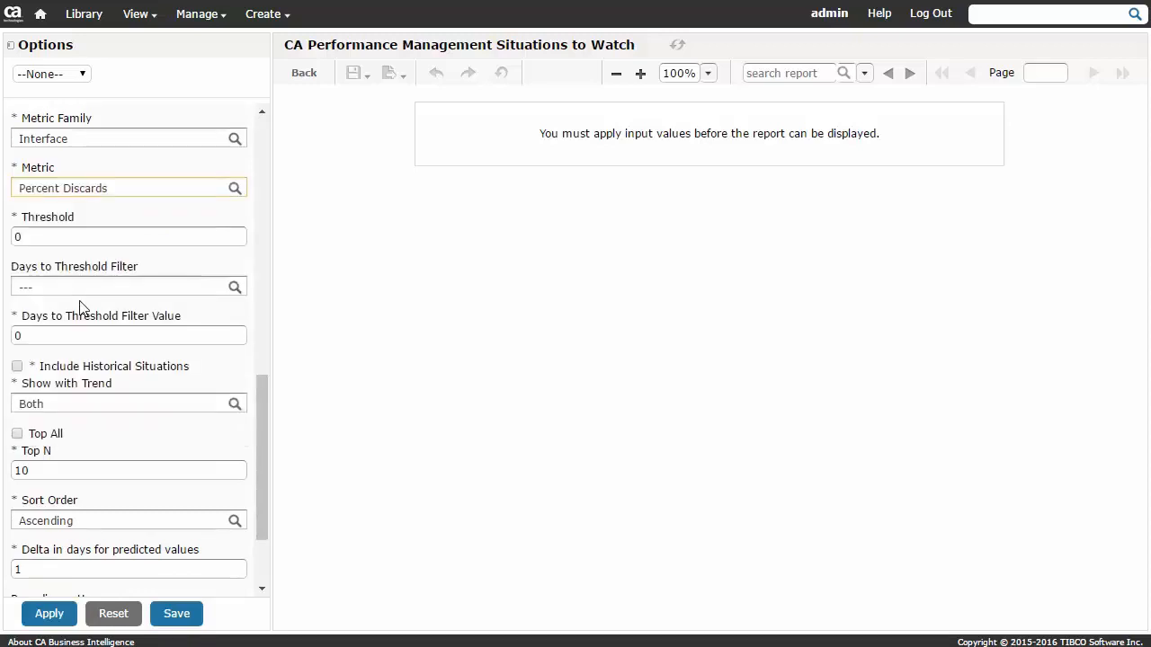
Run the report with threshold 20, historical situations included, Top N 100 and a 7-day delta for predicted values.
left_click(16, 237)
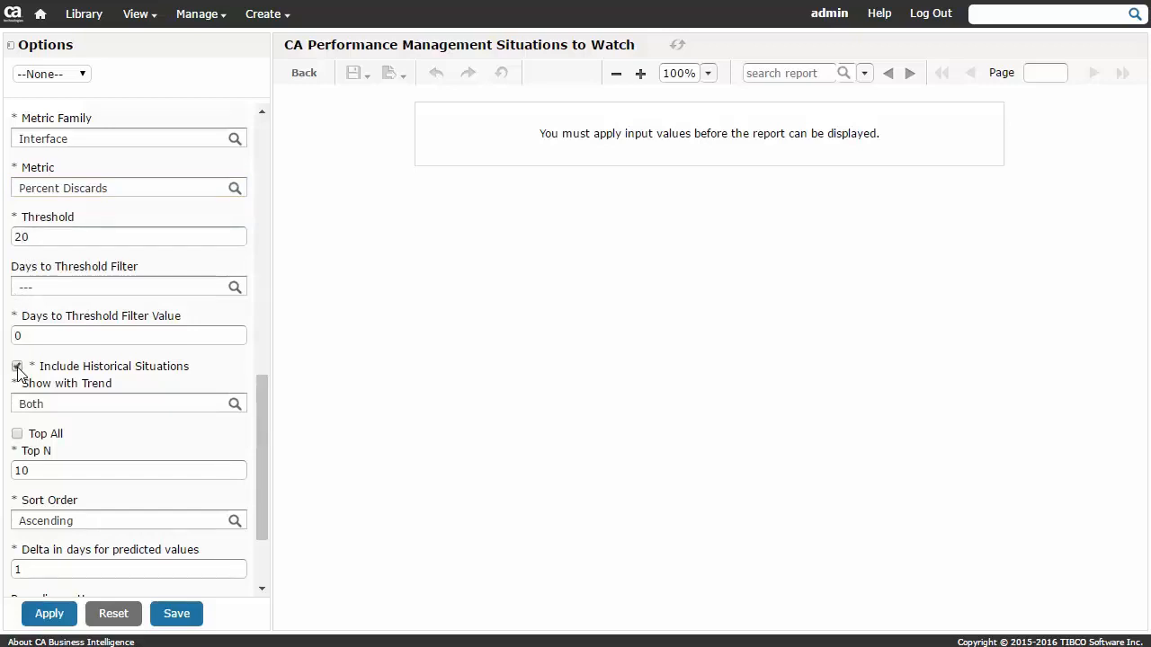
left_click(46, 471)
type("0")
left_click_drag(44, 570, 8, 565)
type("7")
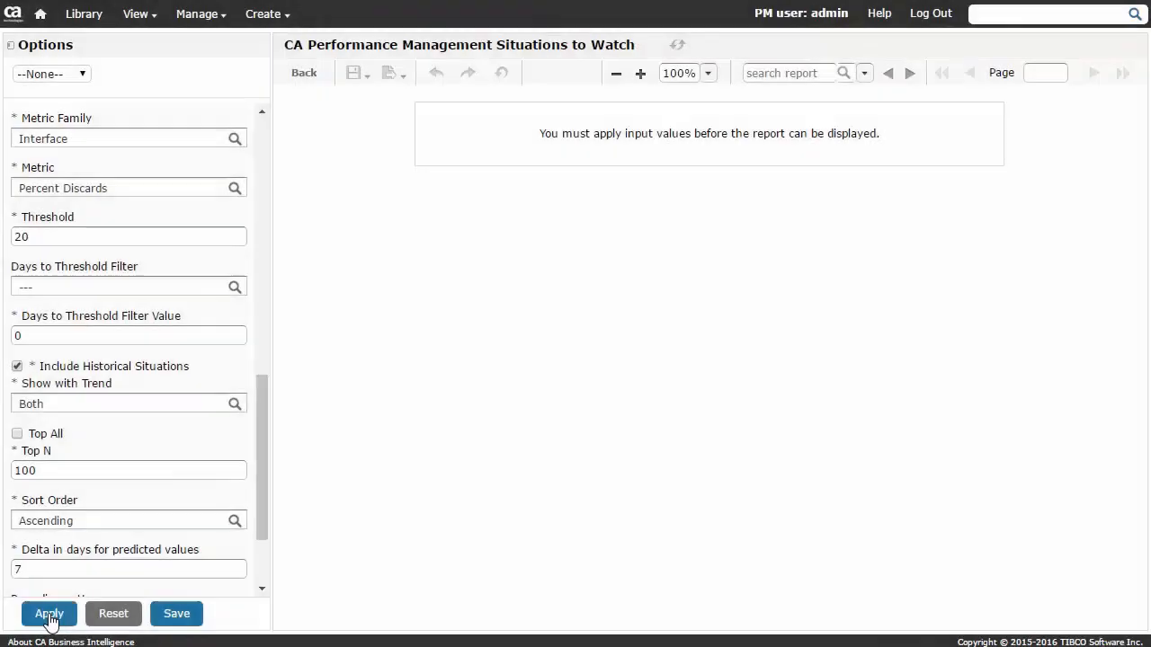
left_click(50, 615)
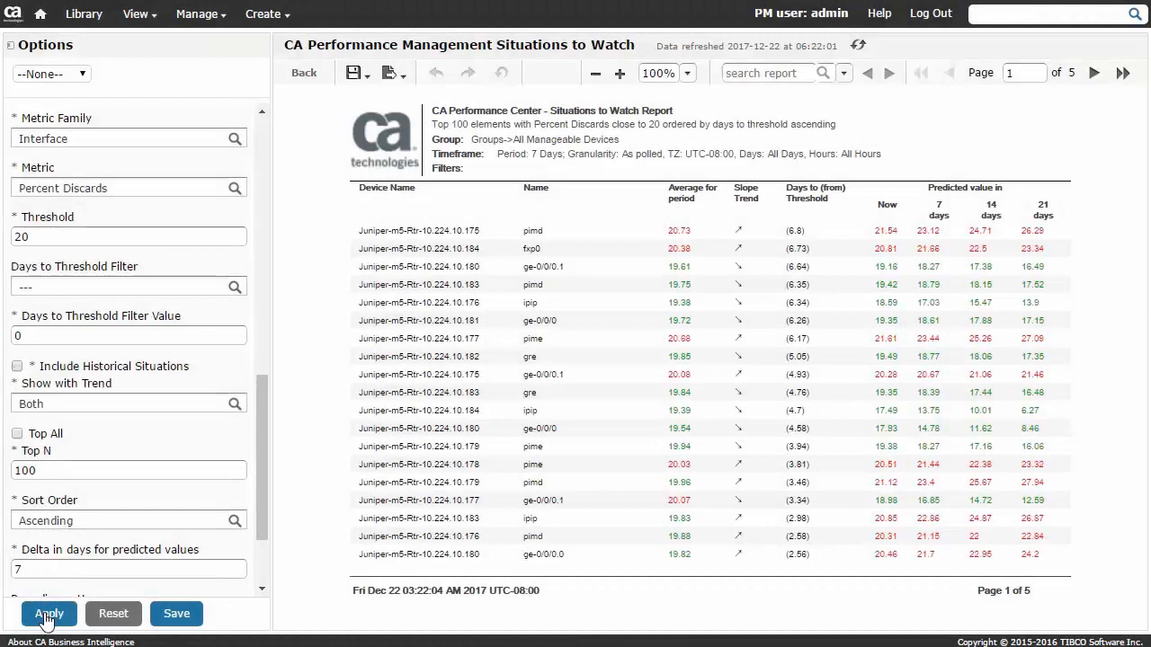
Exclude historical situations, filter the report to days to threshold <= 5, and rerun it.
left_click(49, 615)
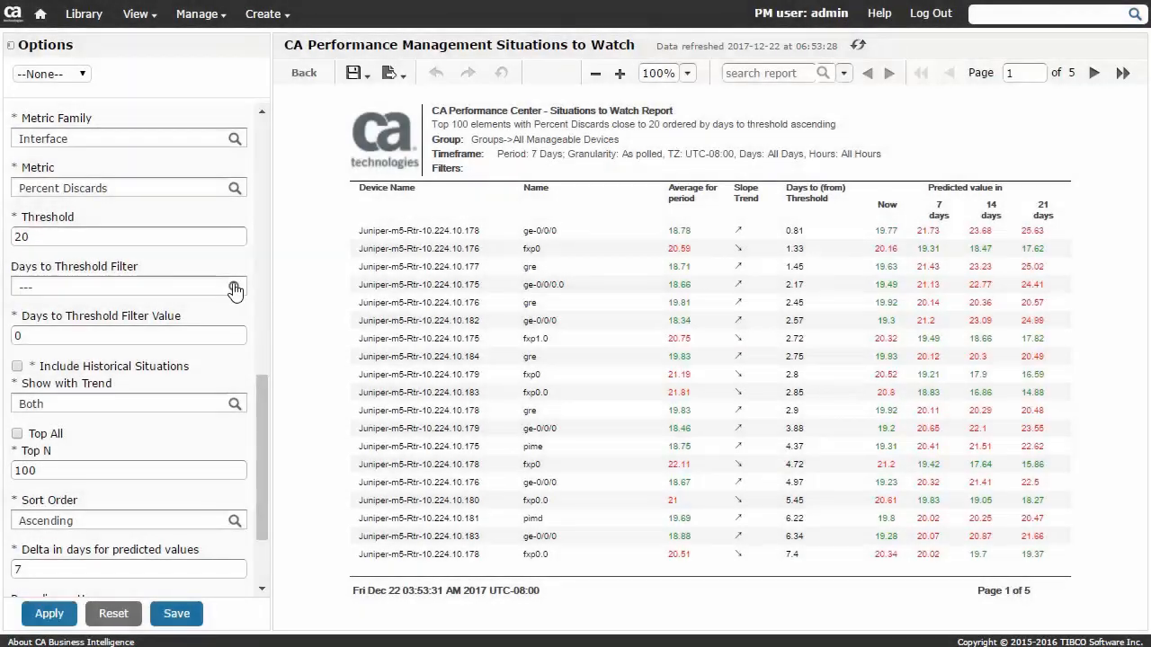
left_click(235, 289)
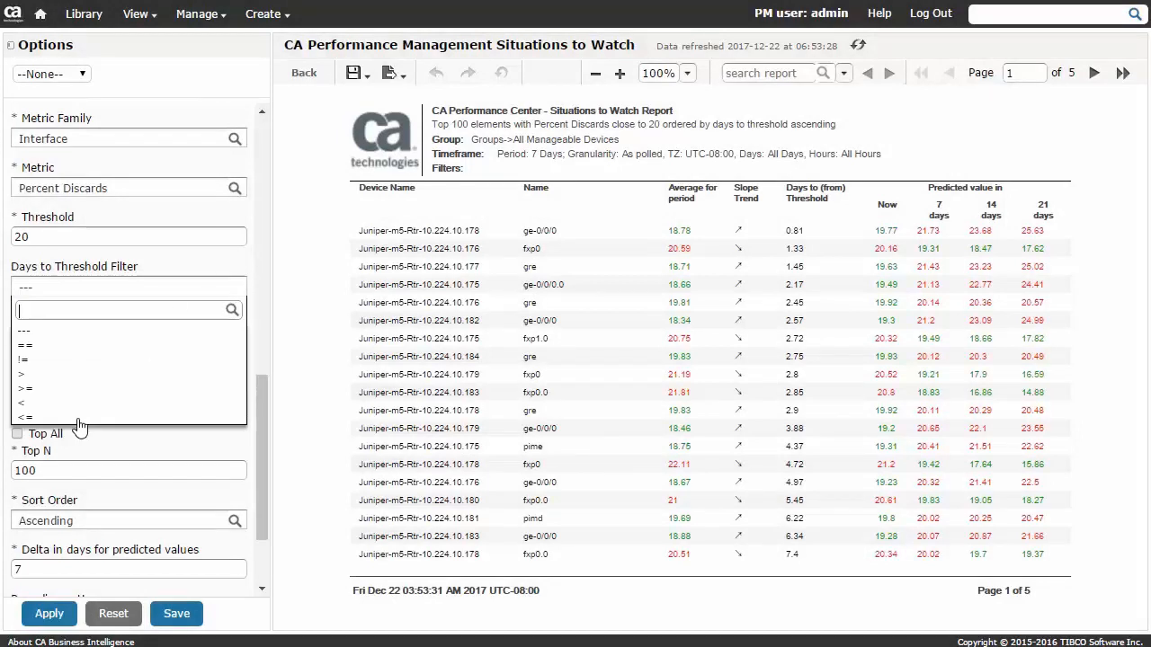
left_click(27, 416)
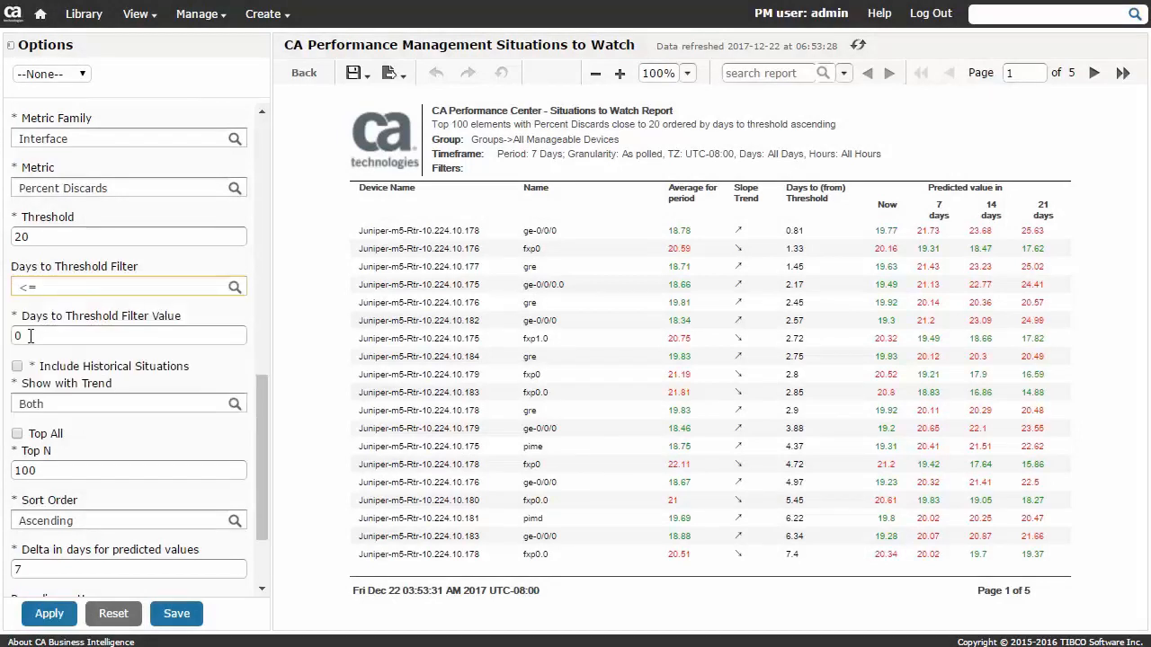
left_click_drag(30, 335, 3, 336)
left_click(49, 615)
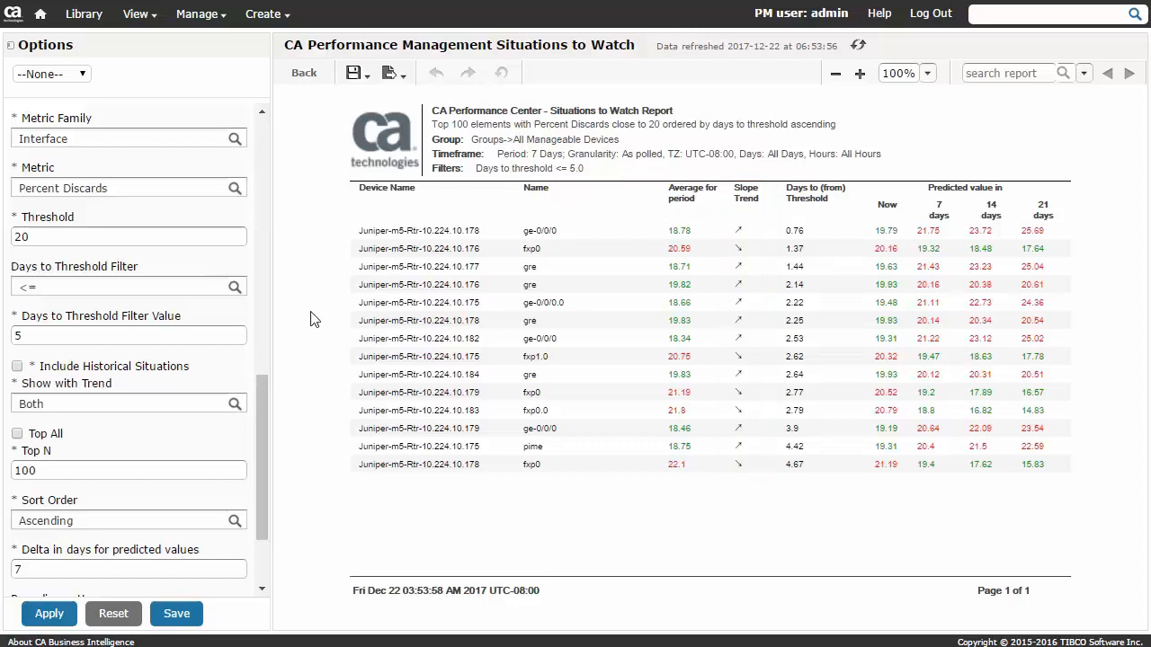
Limit the Situations to Watch report to elements with an Increasing trend and rerun it.
left_click(232, 407)
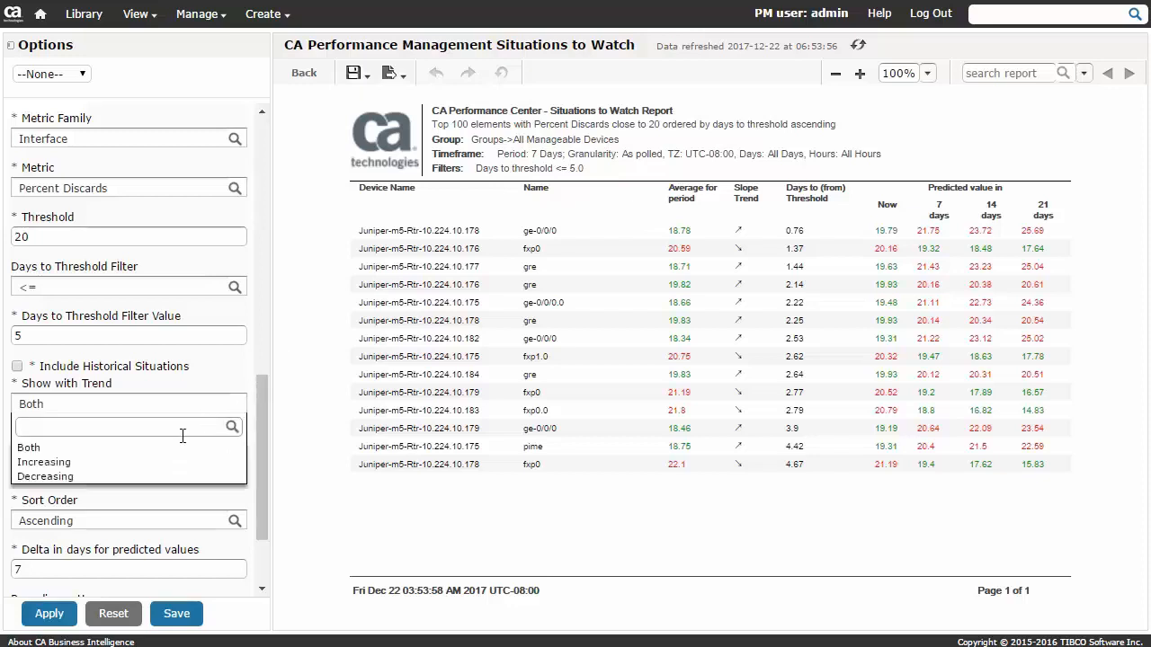
left_click(62, 462)
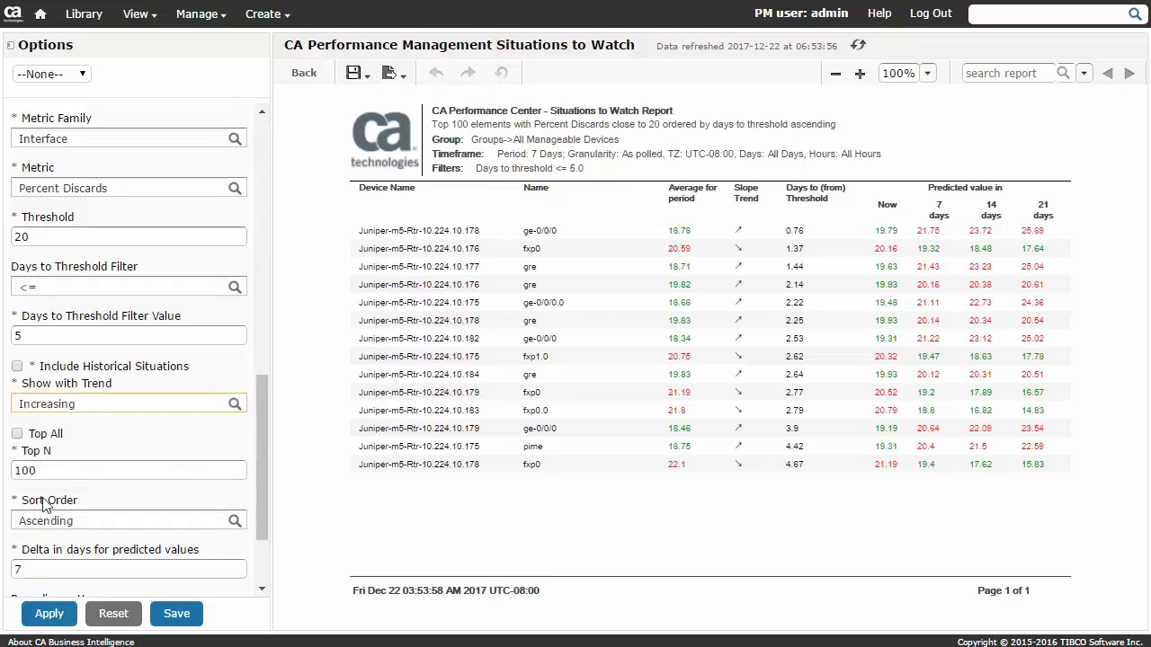
left_click(51, 615)
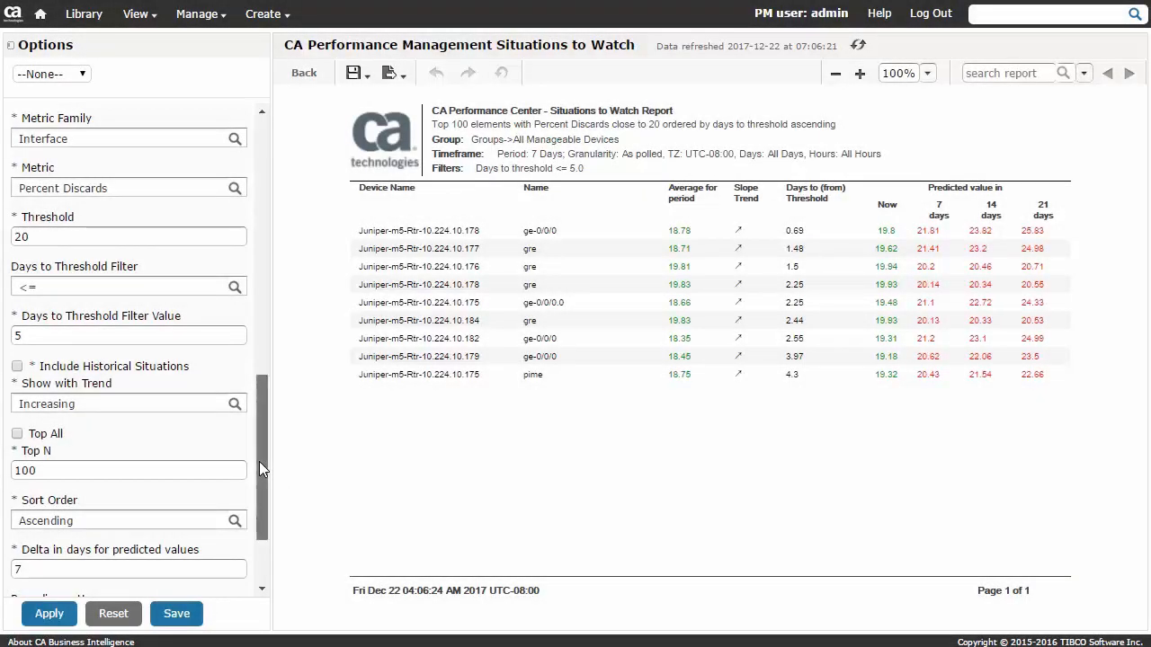
Enable business hours for Monday through Friday, from 9:00 to 17:00.
left_click_drag(257, 463, 303, 242)
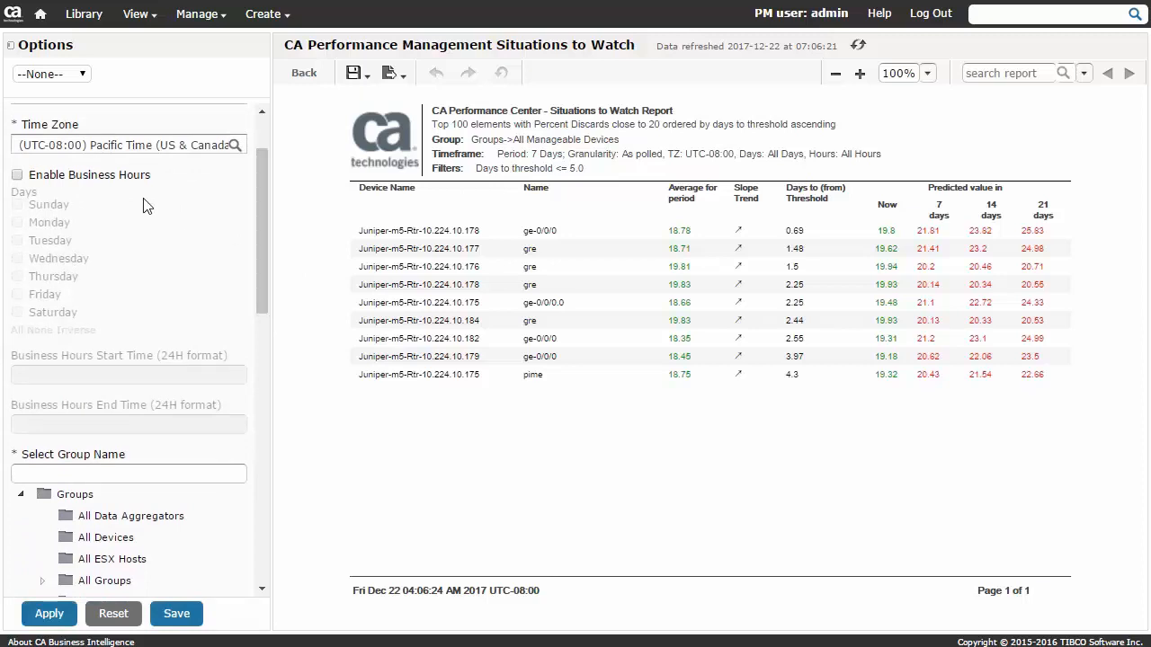
left_click(18, 176)
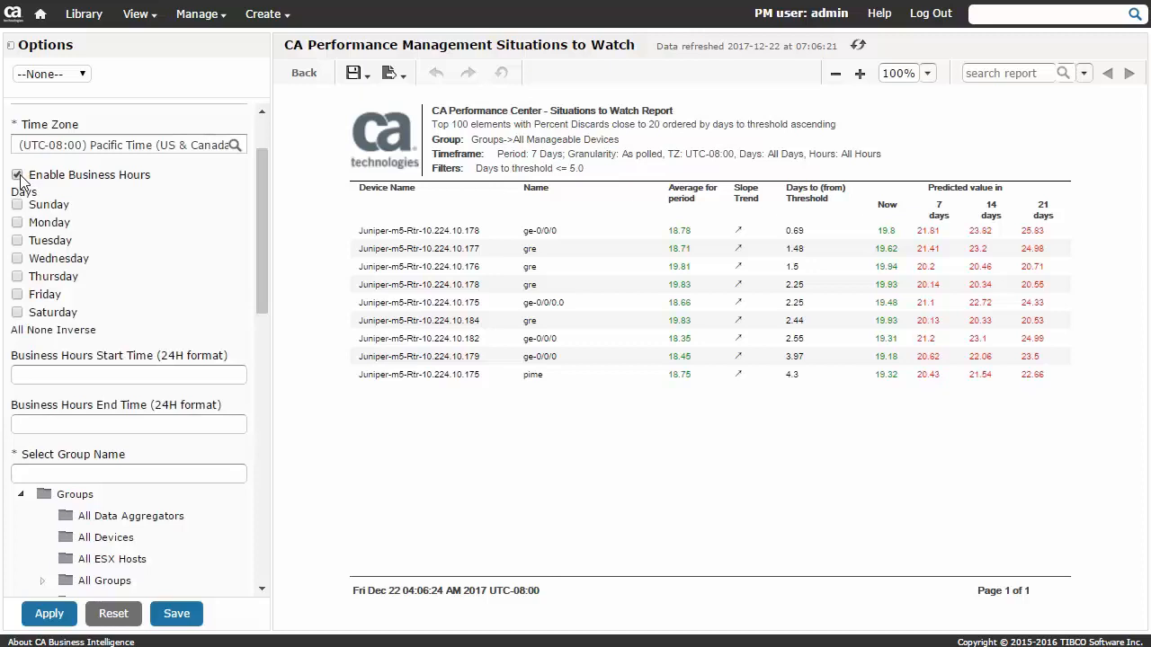
left_click(19, 331)
left_click(17, 312)
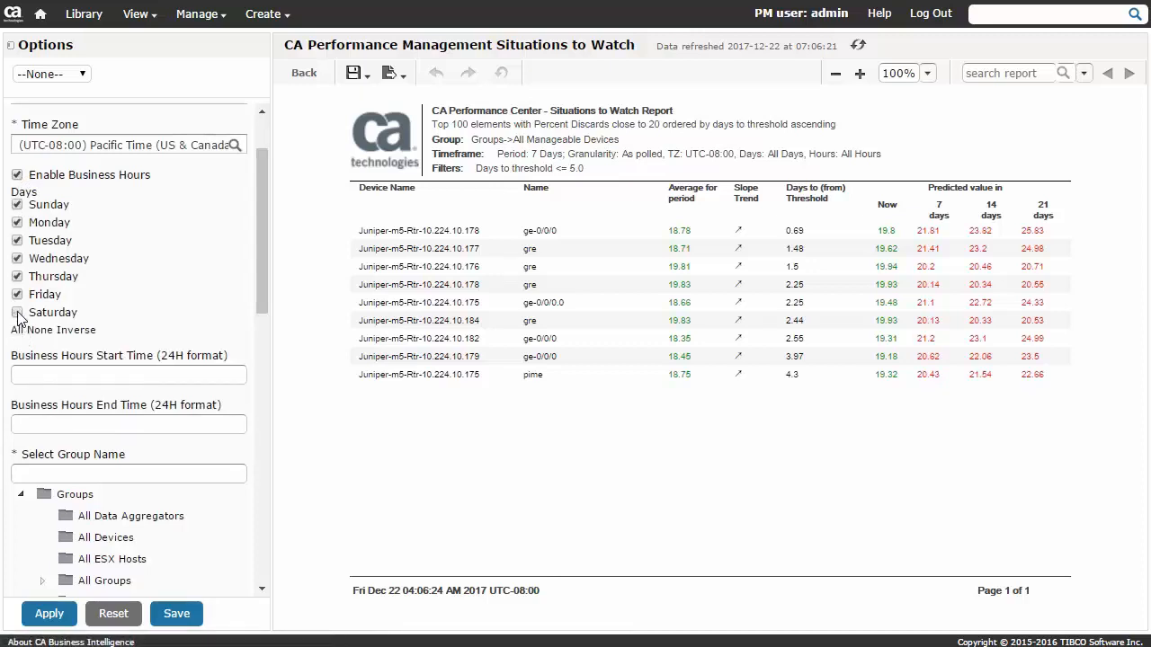
left_click(17, 205)
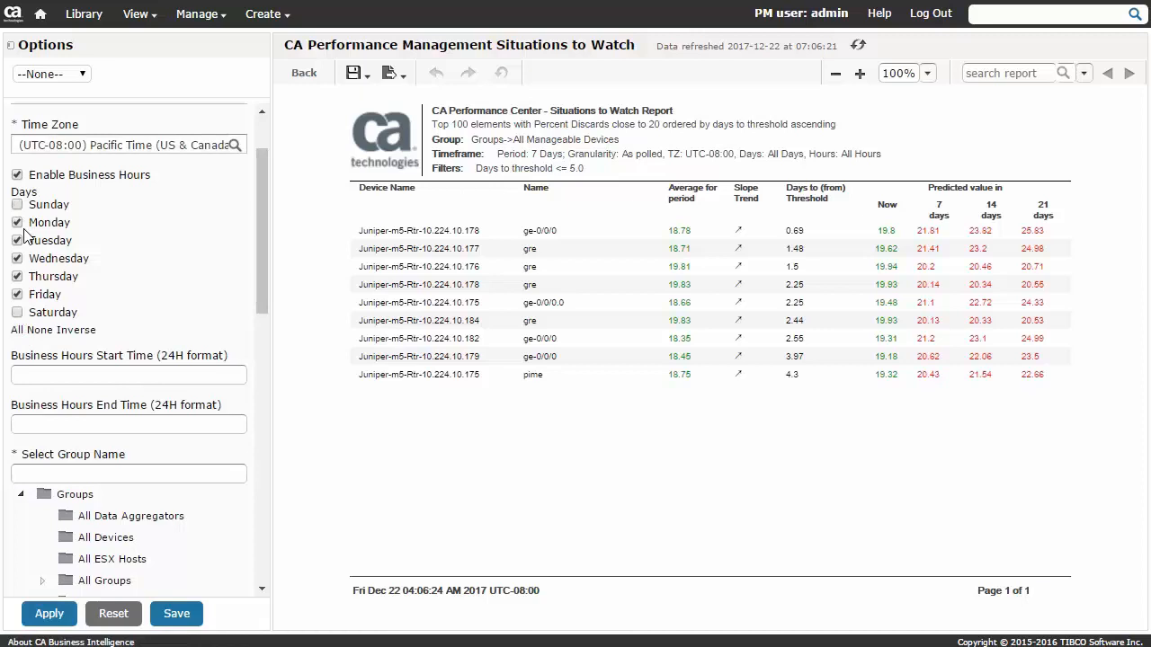
left_click(69, 365)
type("9")
type("17")
type(":00")
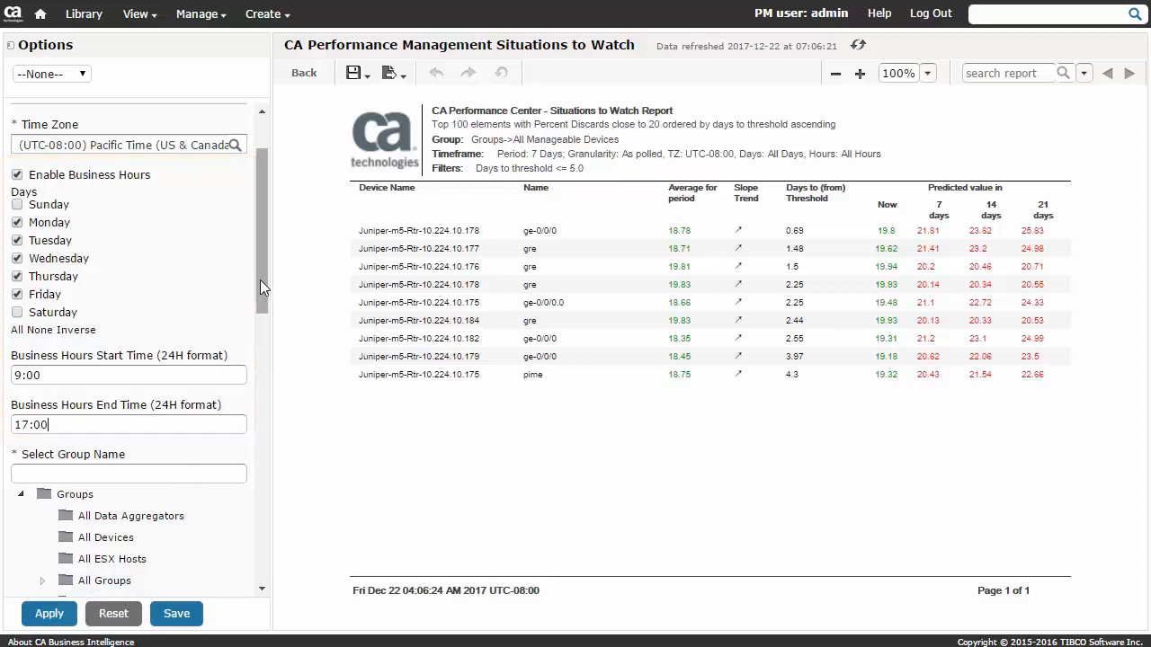
Turn on Show Number of Samples and rerun the report with the business hours settings.
left_click_drag(260, 279, 291, 570)
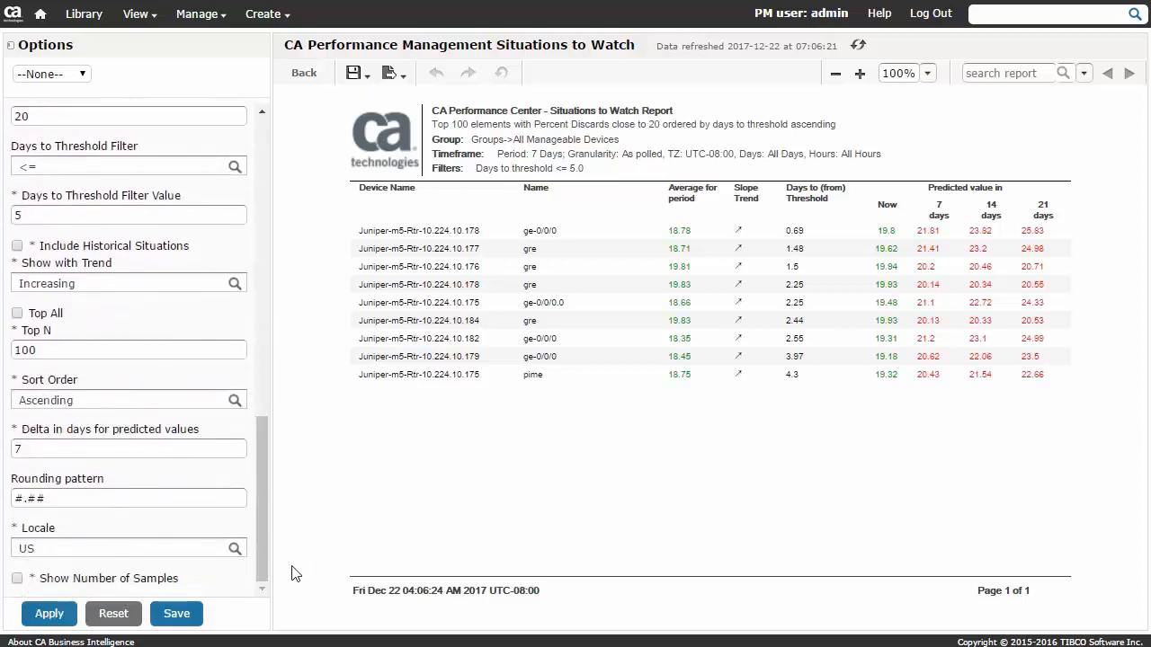
left_click(19, 580)
left_click(55, 619)
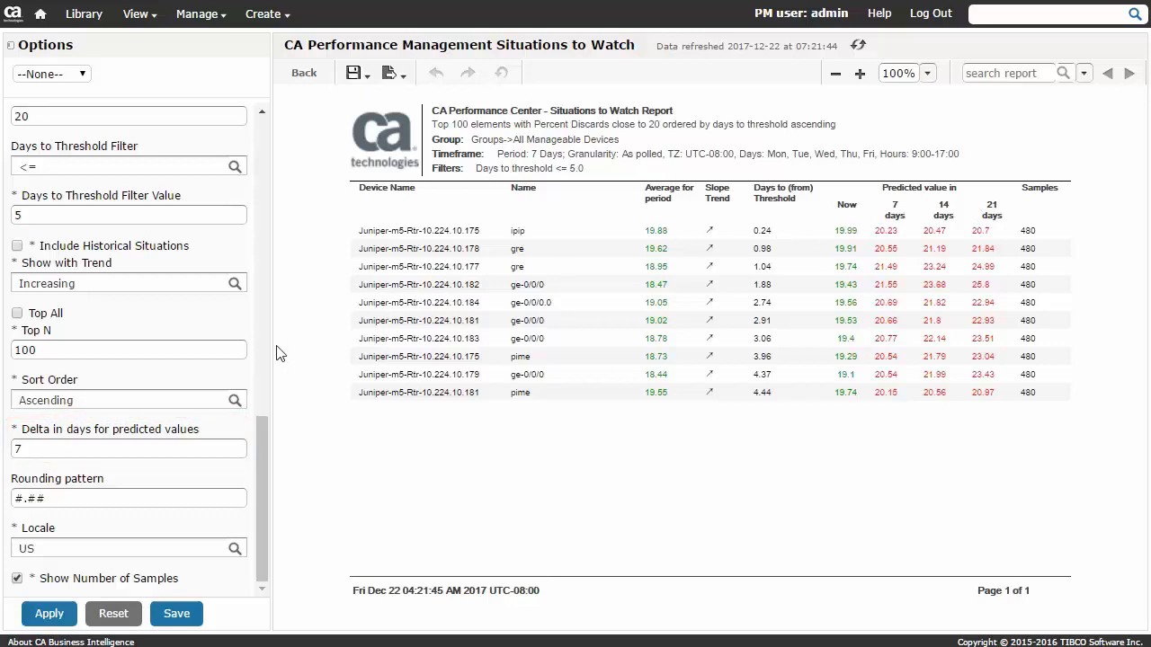
Set the delta for predicted values to 30 days and rerun the report.
left_click_drag(30, 449, 7, 450)
type("30")
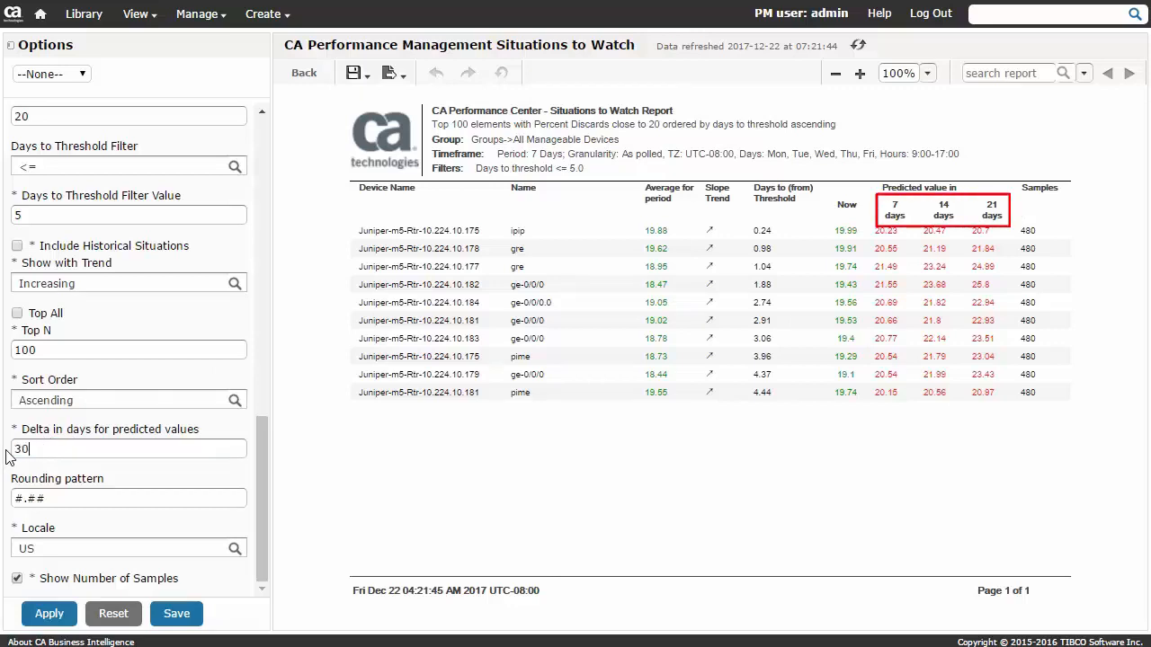
left_click(49, 614)
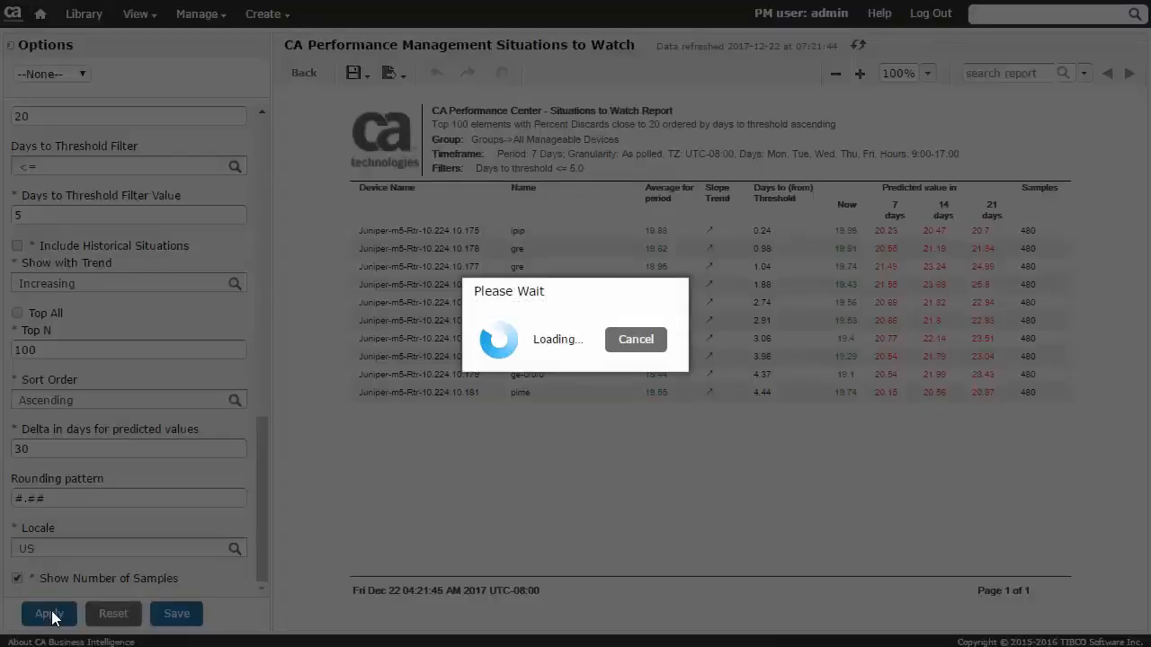